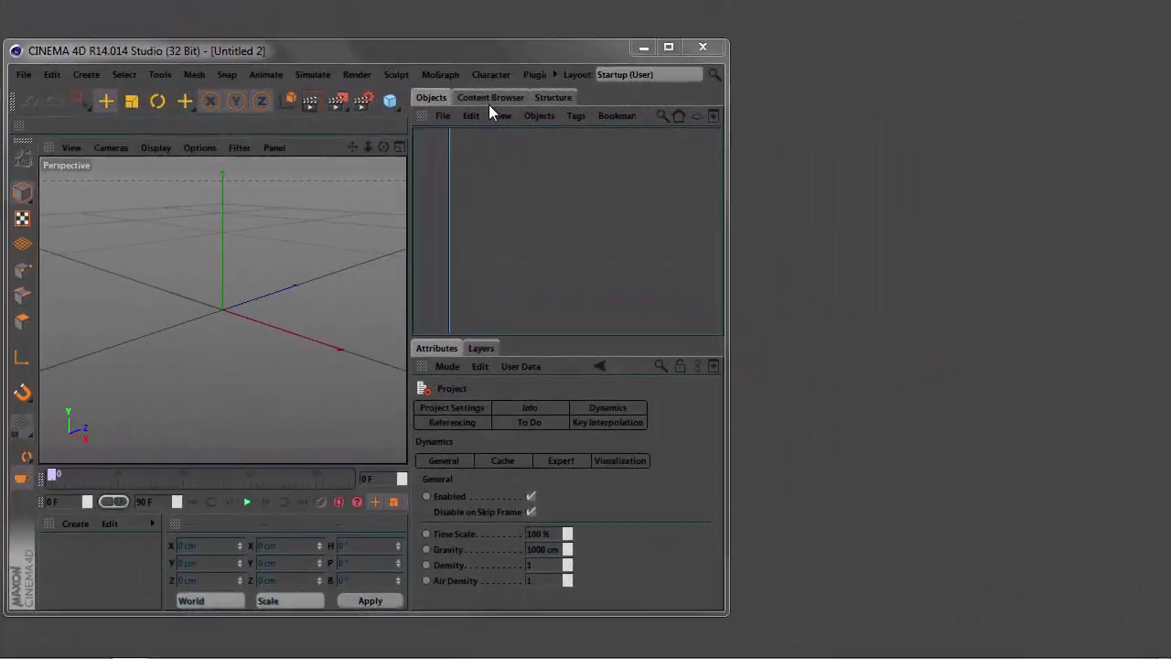
- Activate the Character Joint Tool and glance at its symmetry and modifier options
left_click(488, 75)
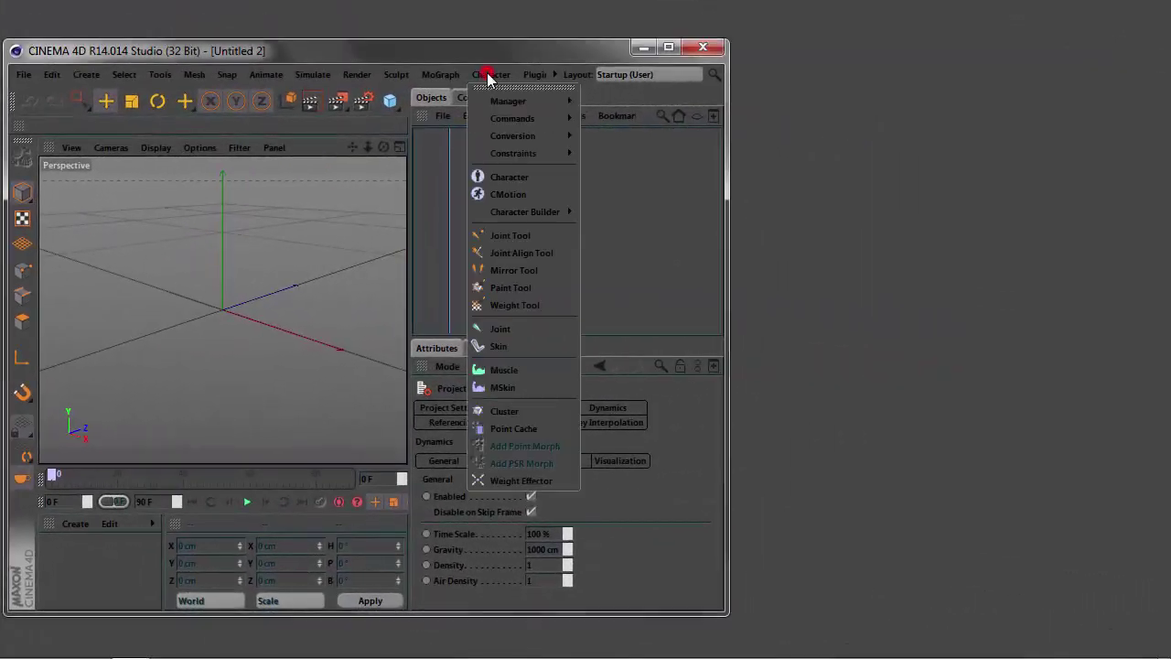
left_click(514, 235)
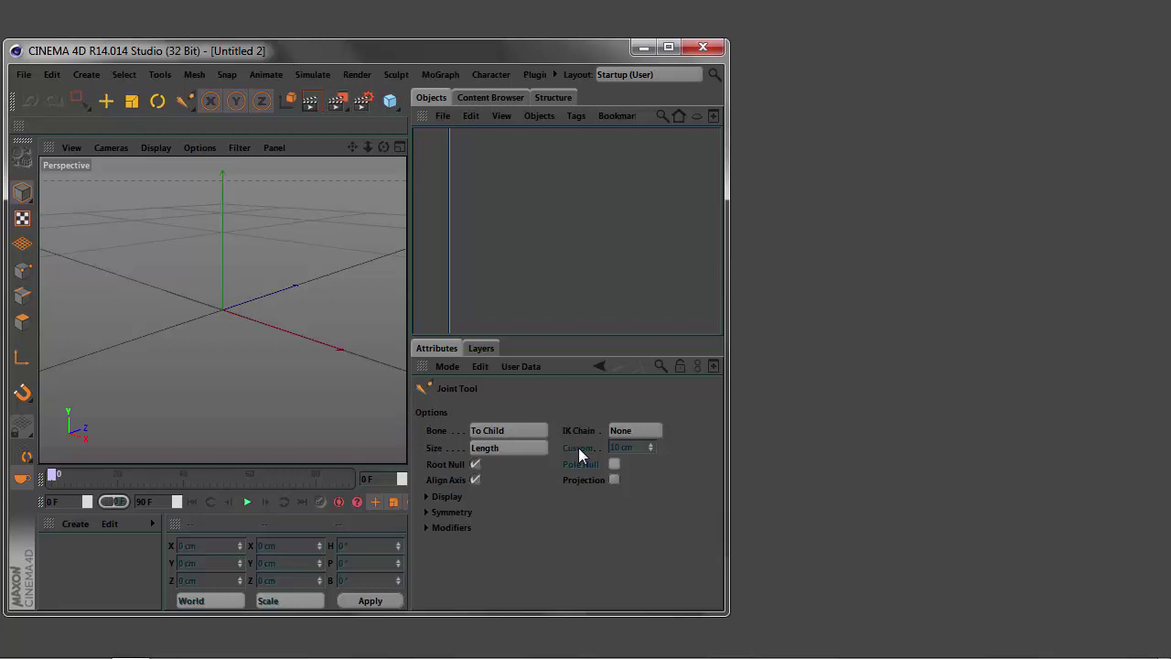
left_click(425, 512)
left_click(425, 512)
left_click(426, 528)
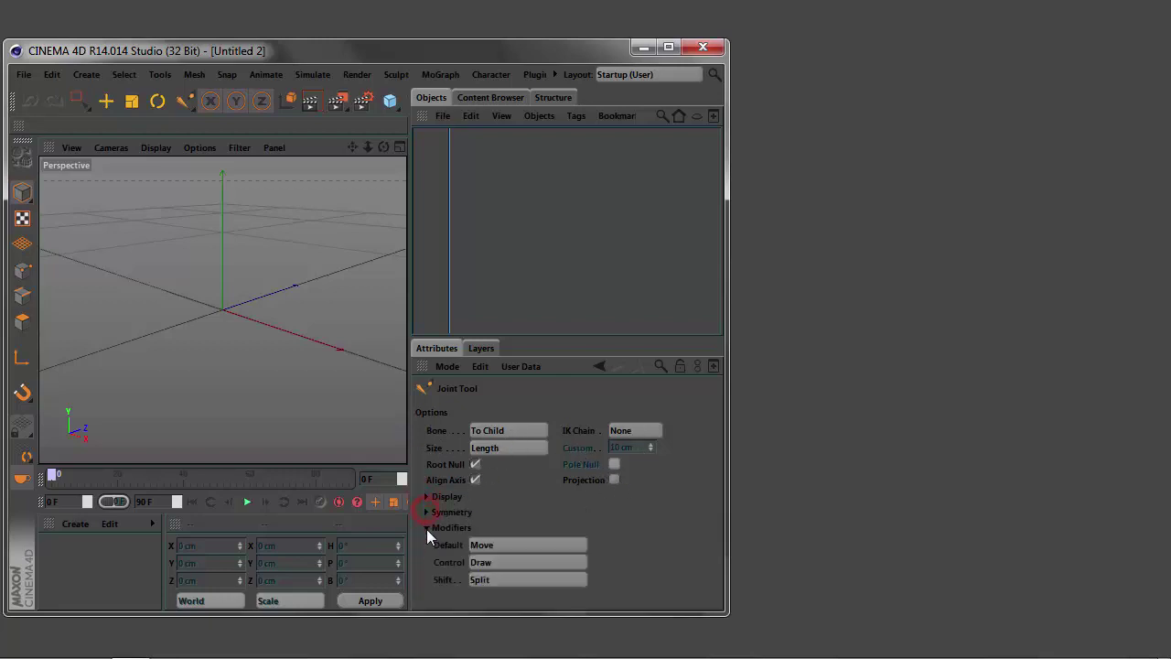
left_click(426, 528)
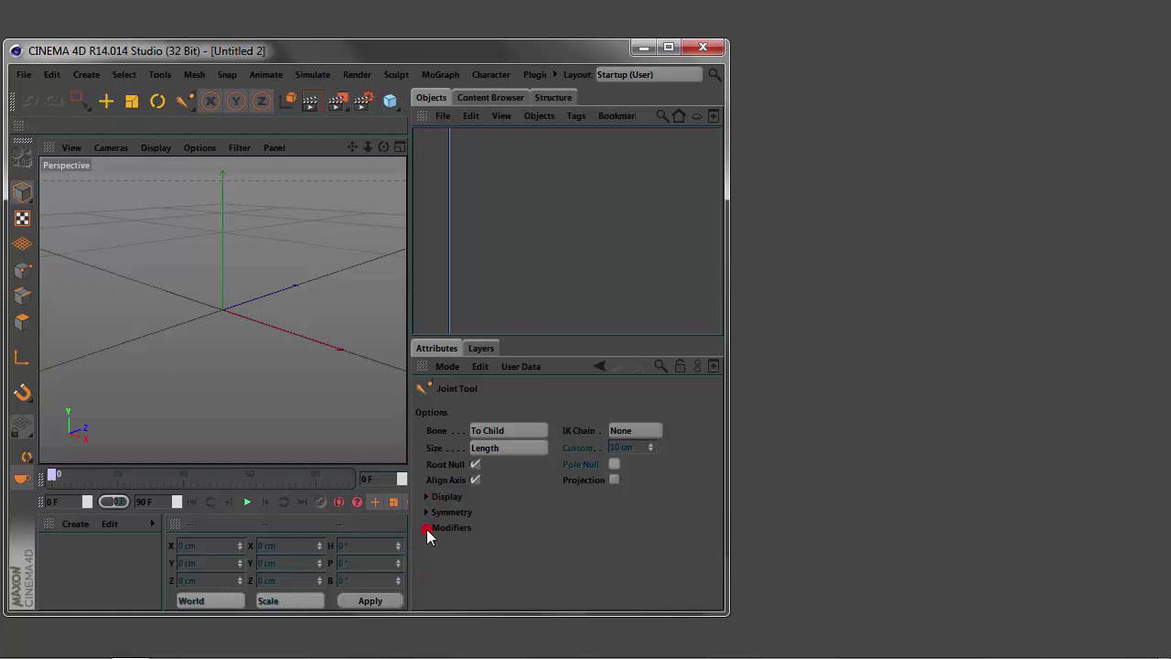
- Draw a five-joint leg-shaped chain down from above the grid origin, then deselect
left_click(218, 189, "ctrl")
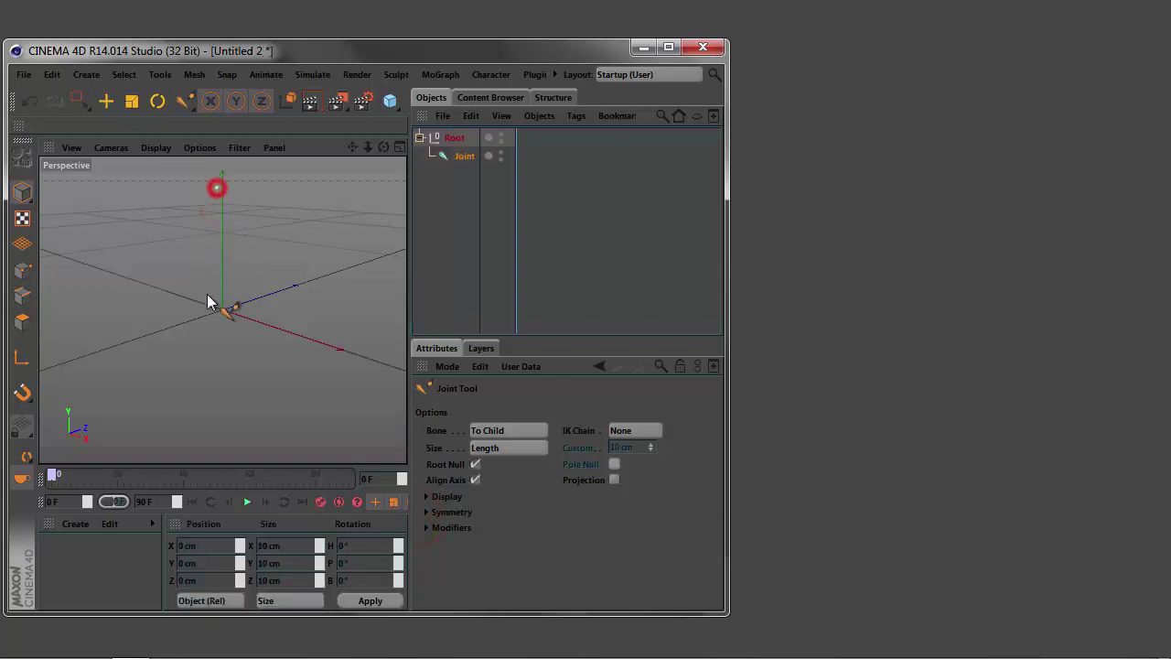
left_click(219, 299, "ctrl")
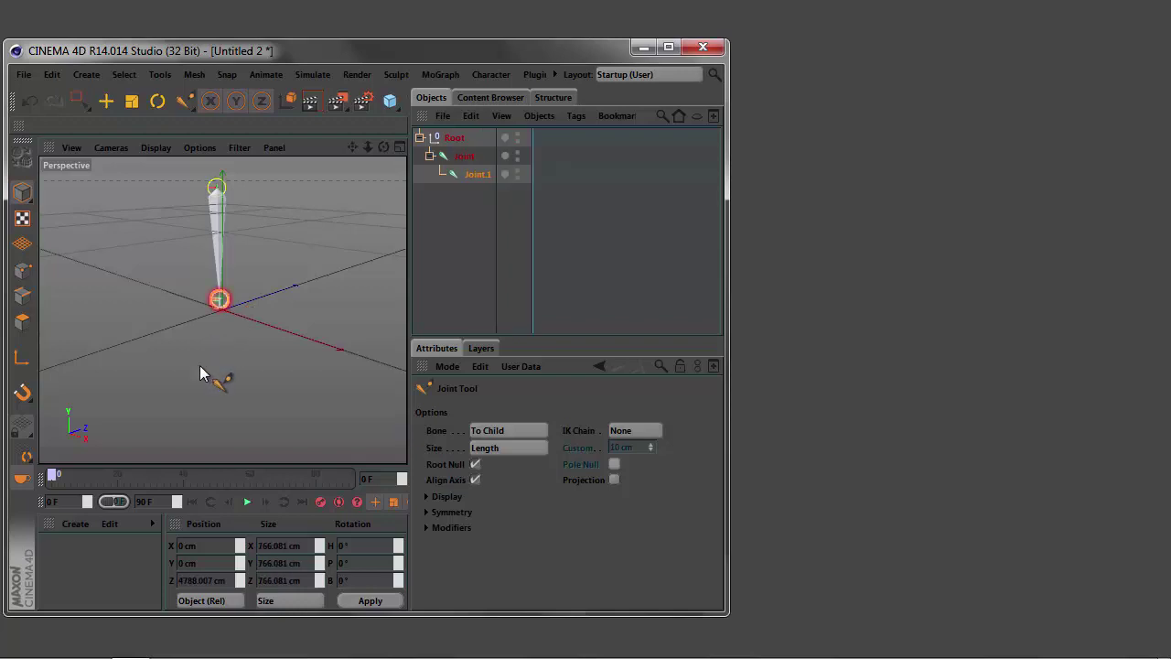
left_click(185, 396, "ctrl")
left_click(221, 403, "ctrl")
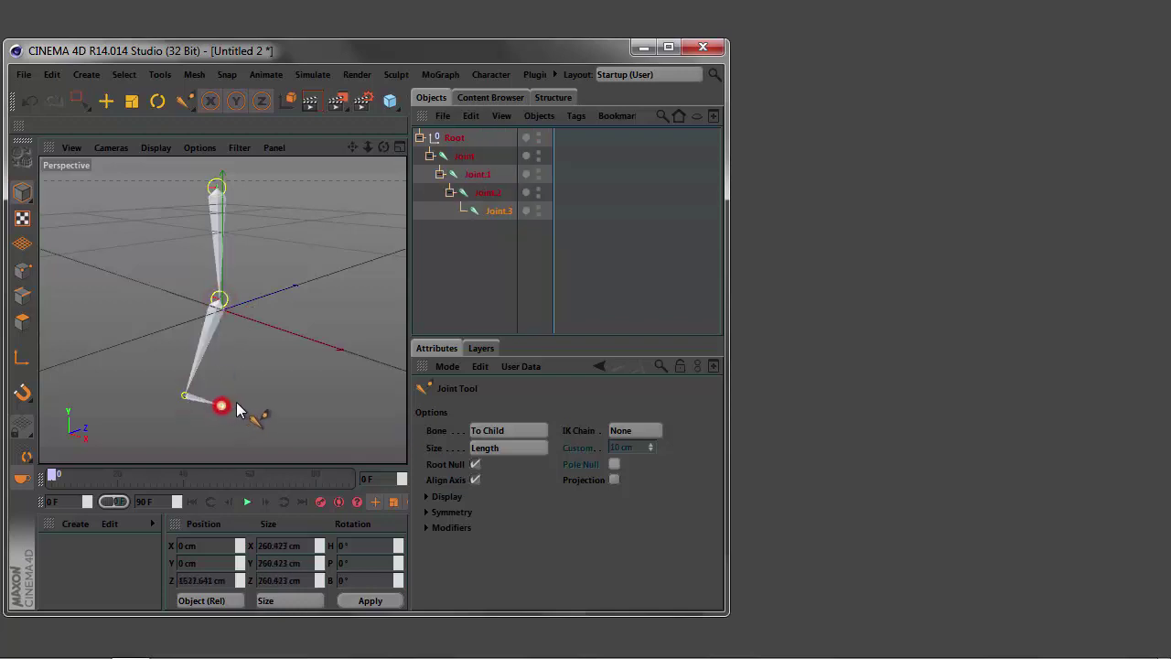
left_click(240, 400, "ctrl")
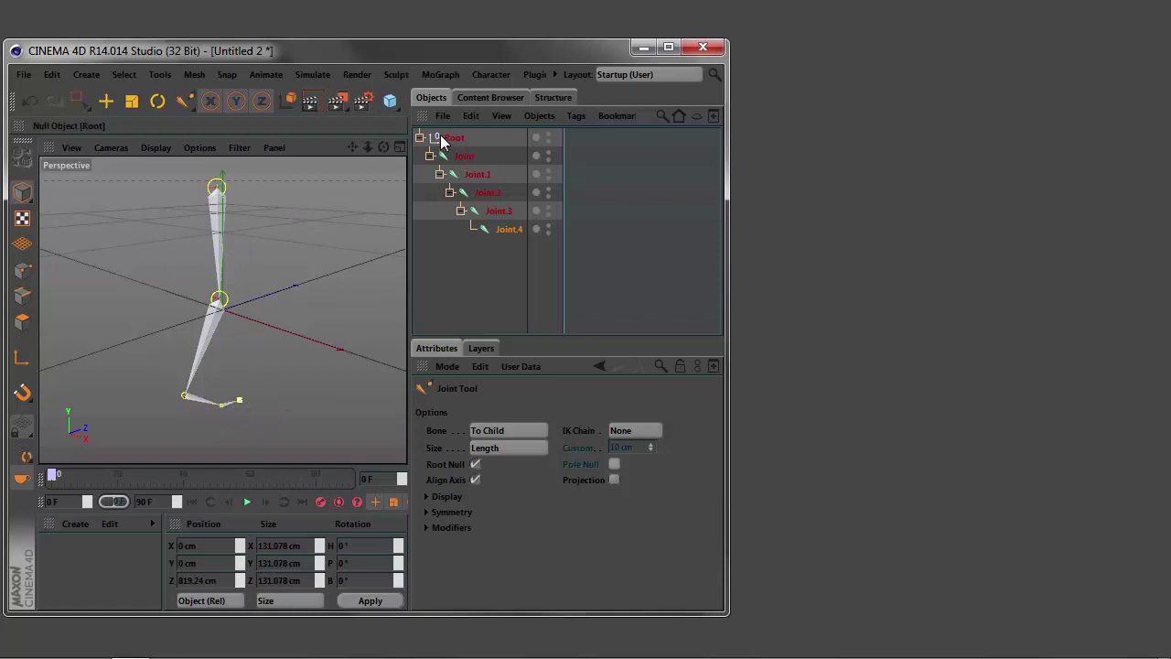
left_click(602, 276)
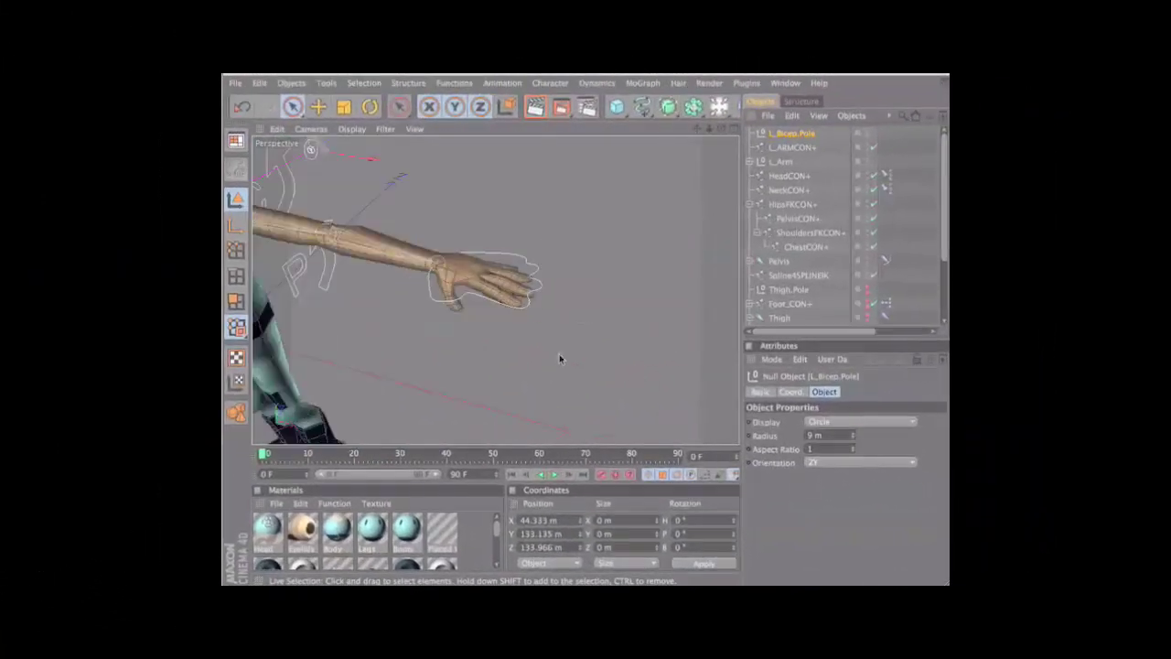
- Zoom toward the hand, activate the Joint Tool, and orbit to a side view of the arm
scroll(561, 359, "up", 5)
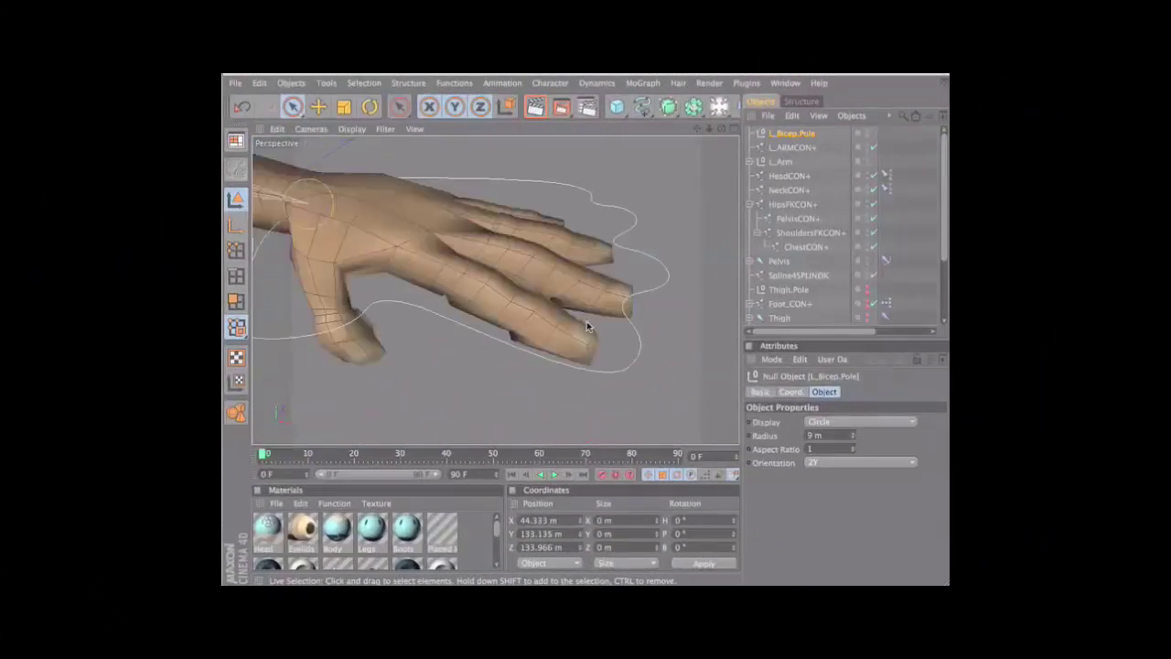
scroll(586, 321, "up", 3)
scroll(587, 321, "down", 2)
scroll(580, 327, "down", 3)
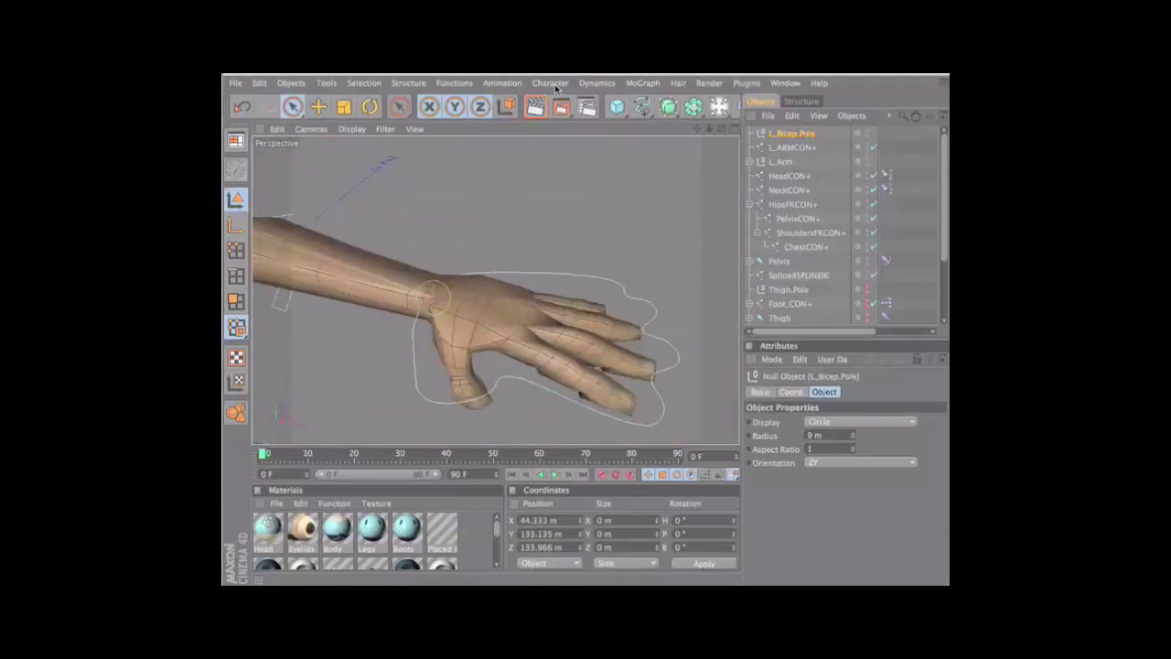
left_click(553, 85)
left_click(585, 314)
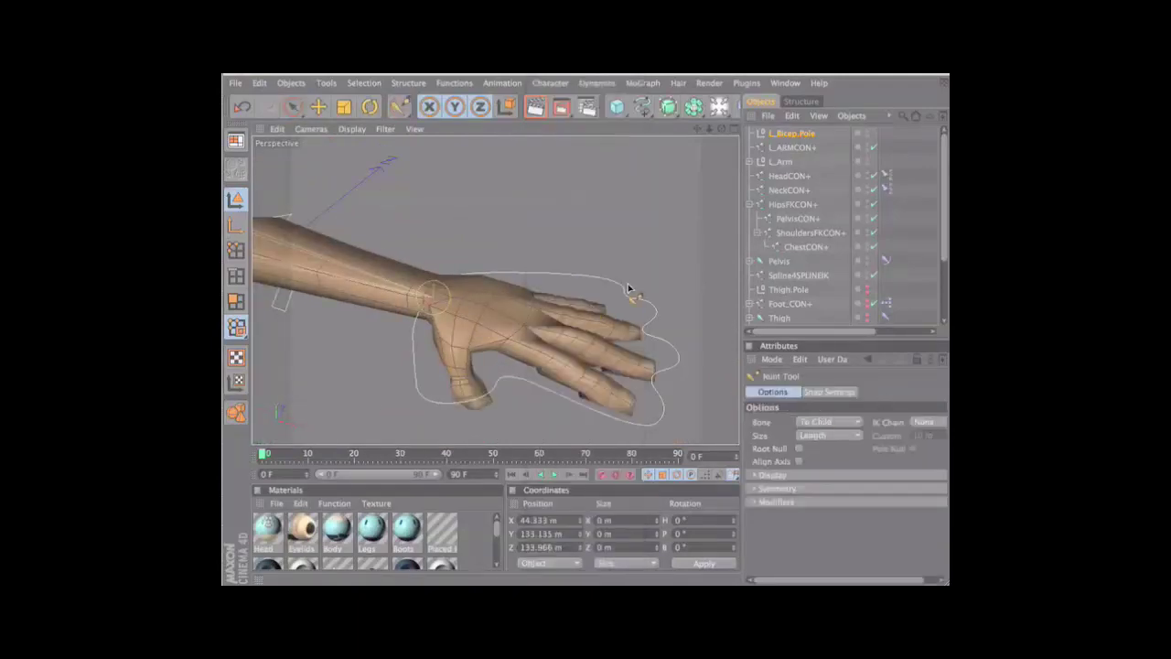
mouse_move(574, 296)
left_mouse_down("alt")
mouse_move(588, 323)
mouse_move(528, 271)
left_mouse_up("alt")
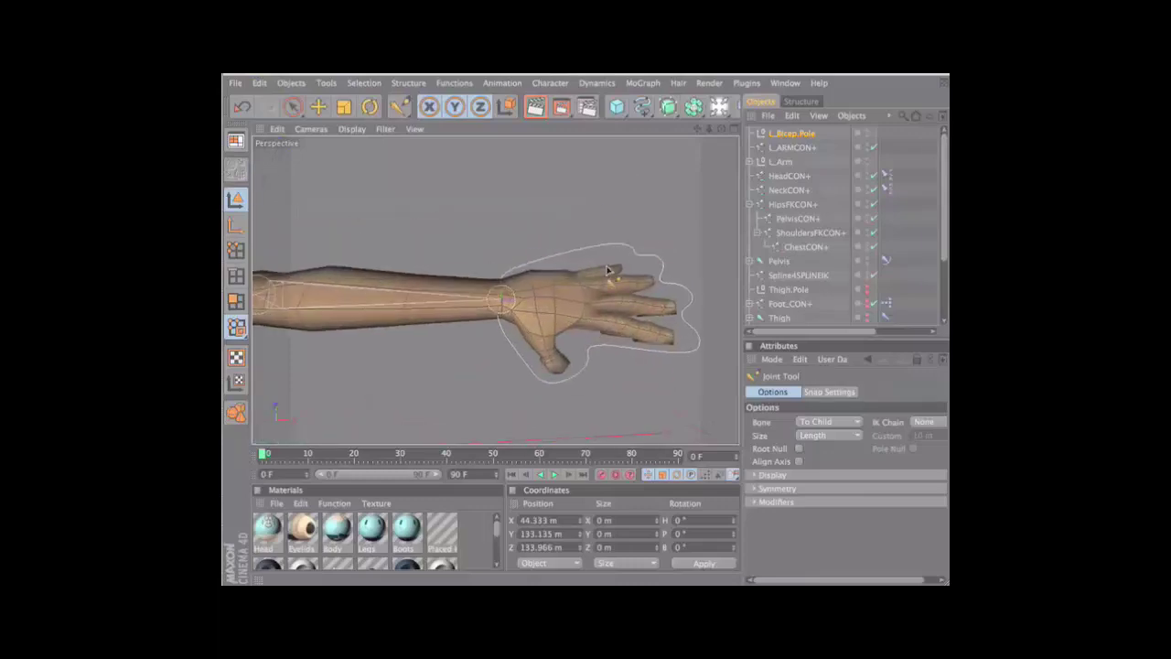
- Turn on 3D snapping and add a joint from the wrist to the knuckles in Top view
key("p")
left_click(645, 321)
key("p")
left_click(503, 303)
key("F2")
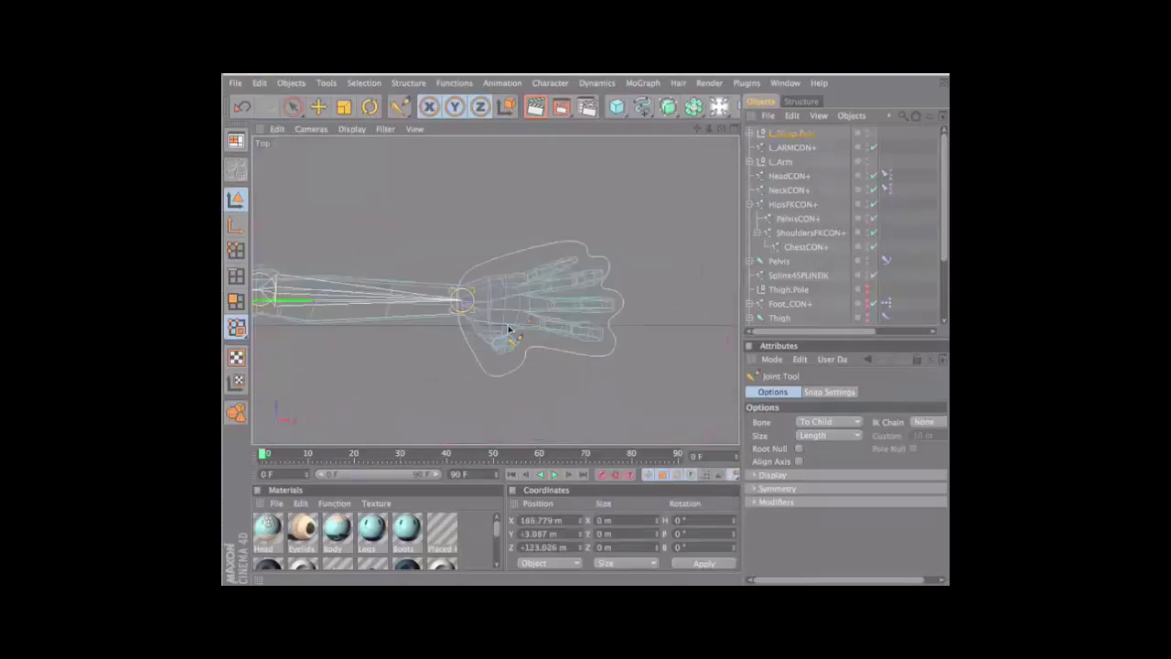
left_click(517, 303, "ctrl")
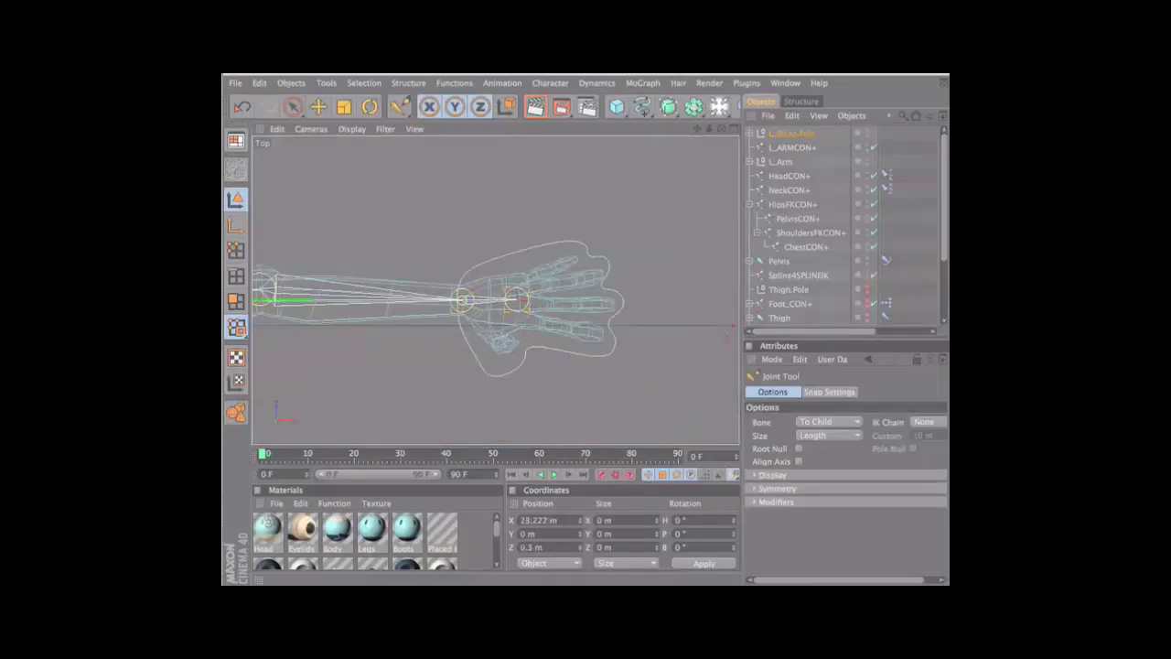
key("space")
key("F4")
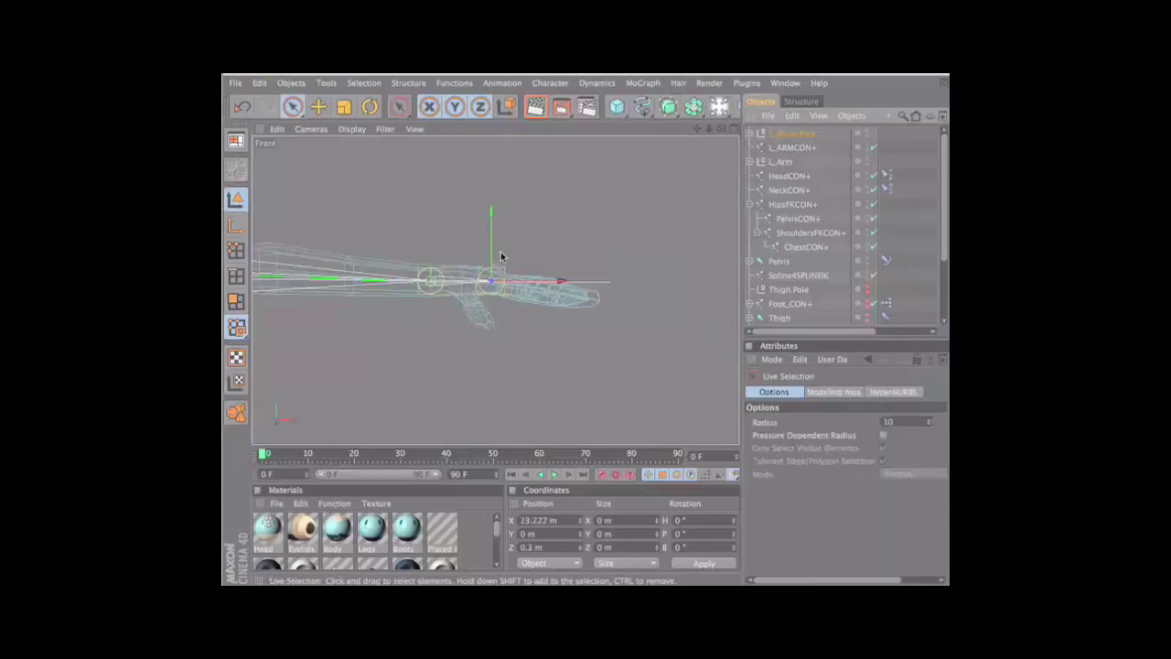
key("F1")
- Move the new chain to the top level and name its joints L_Hand and L_Fingers
left_click(750, 133)
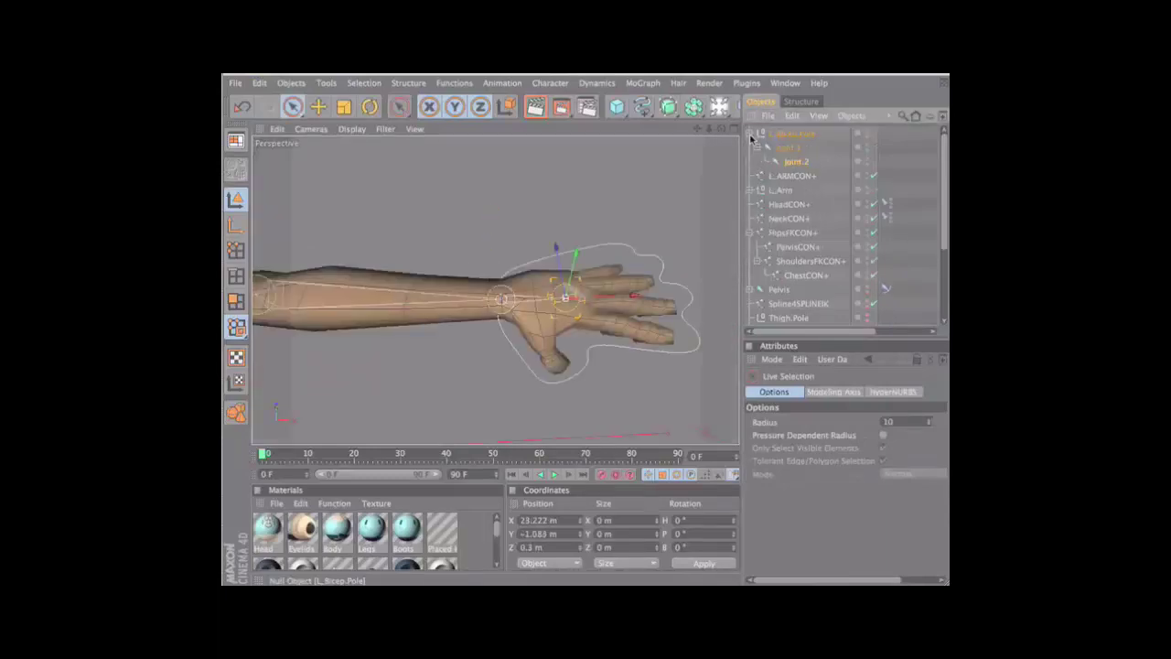
mouse_move(762, 149)
left_mouse_down()
mouse_move(785, 161)
mouse_move(778, 136)
left_mouse_up()
double_click(784, 135)
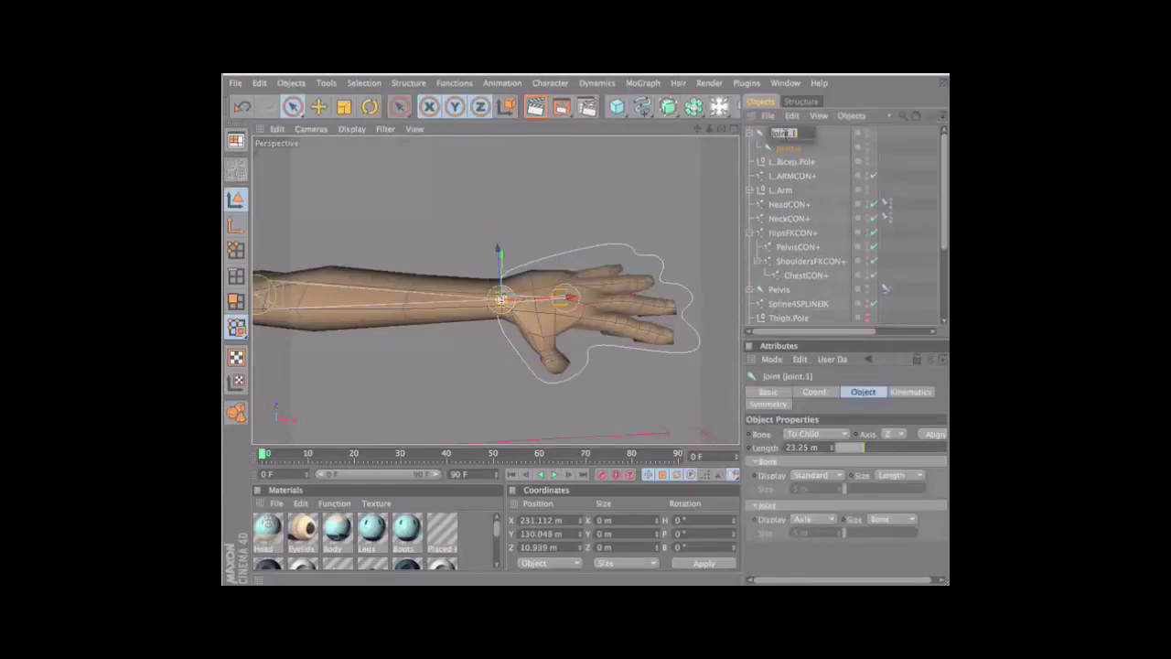
key("Tab")
type("L_Finger")
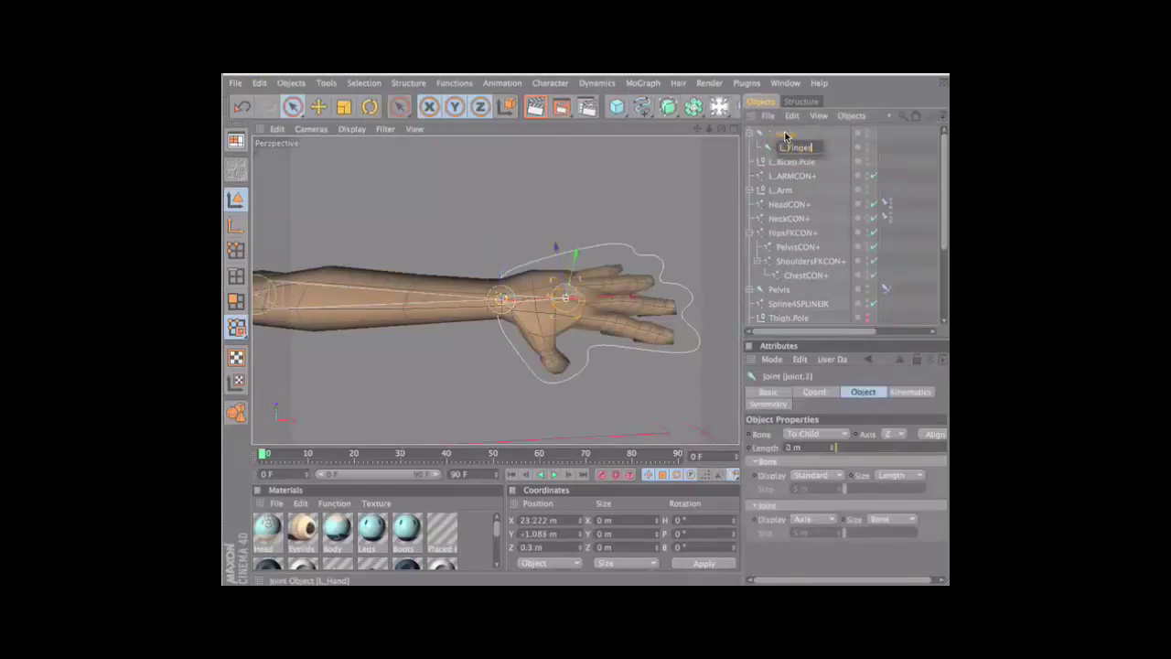
type("s")
key("Return")
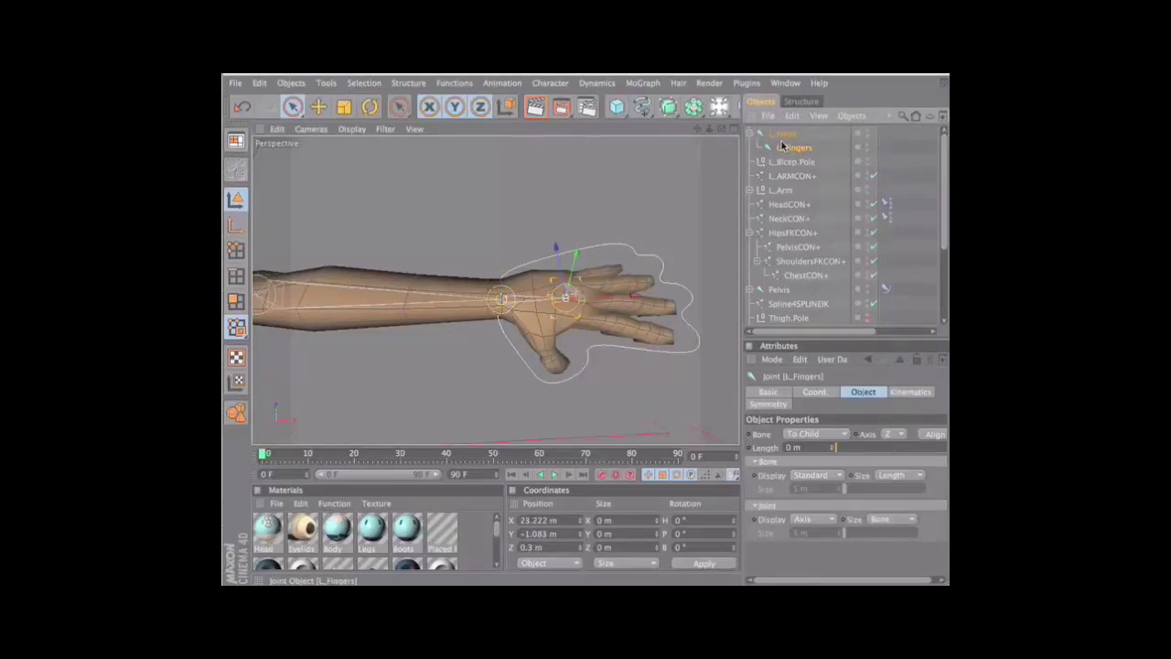
- Align the L_Hand and L_Fingers axes with the Joint Align Tool, then select the body mesh
left_click(783, 135)
left_click(550, 82)
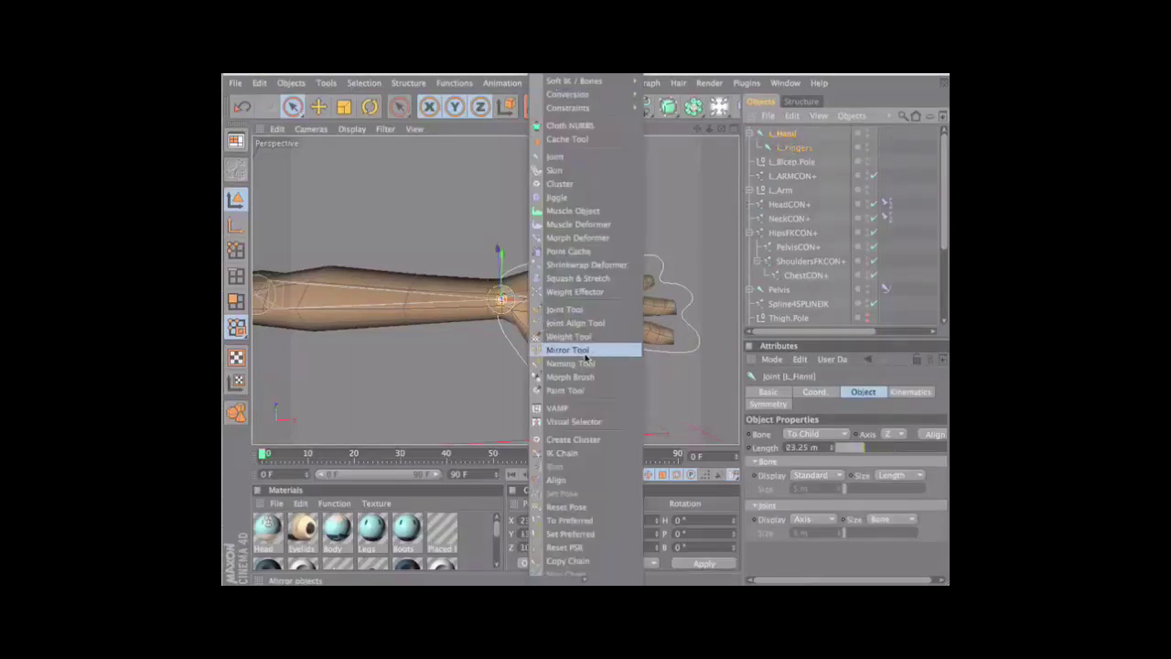
left_click(581, 323)
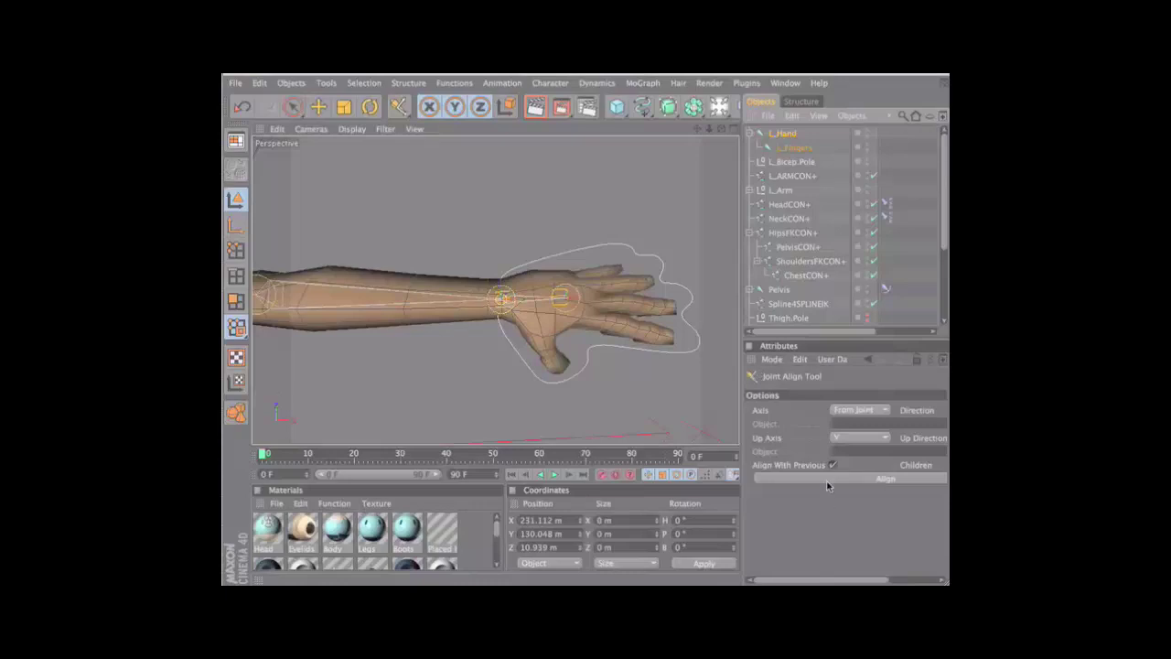
left_click(886, 478)
left_click(795, 148)
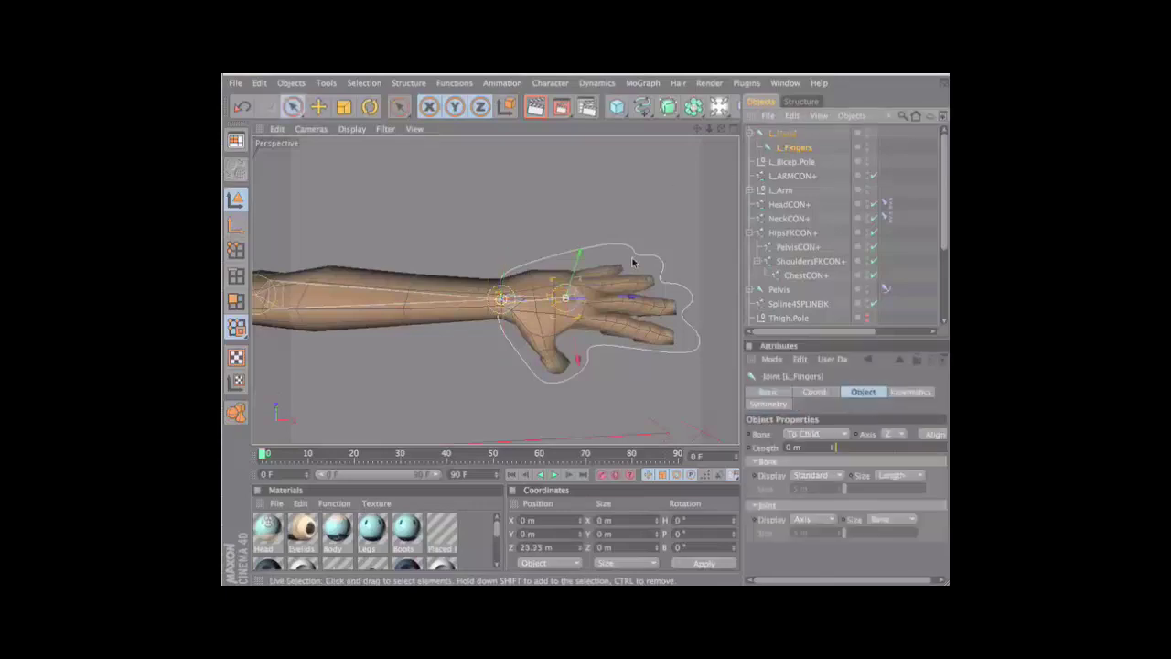
left_click(751, 134)
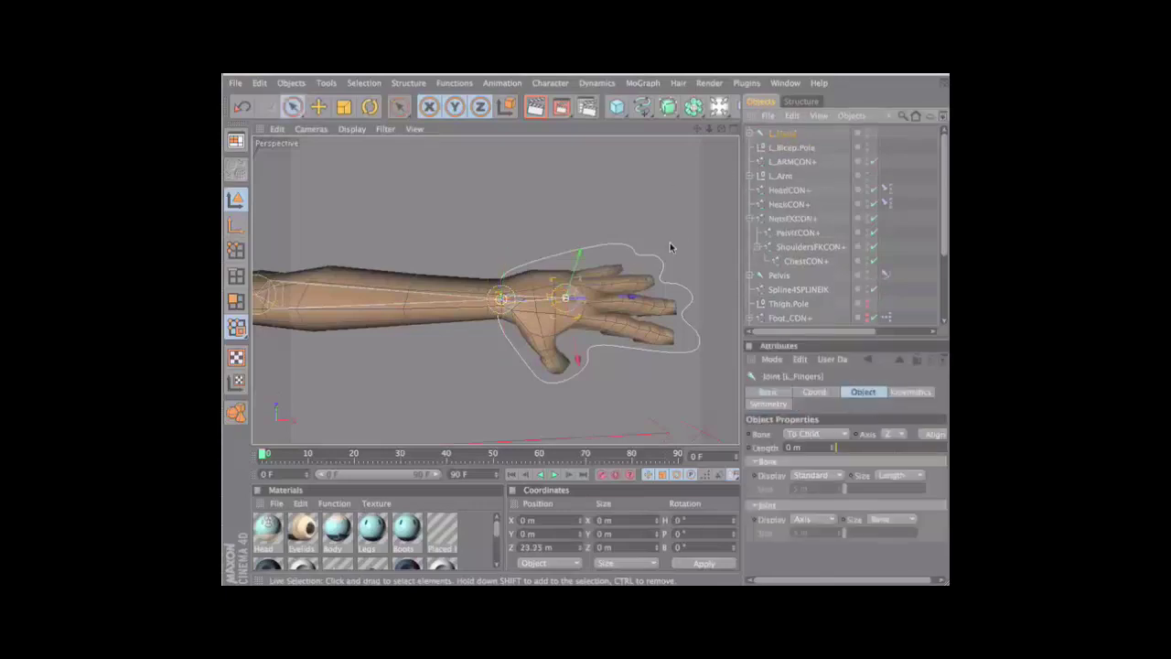
left_click(603, 330)
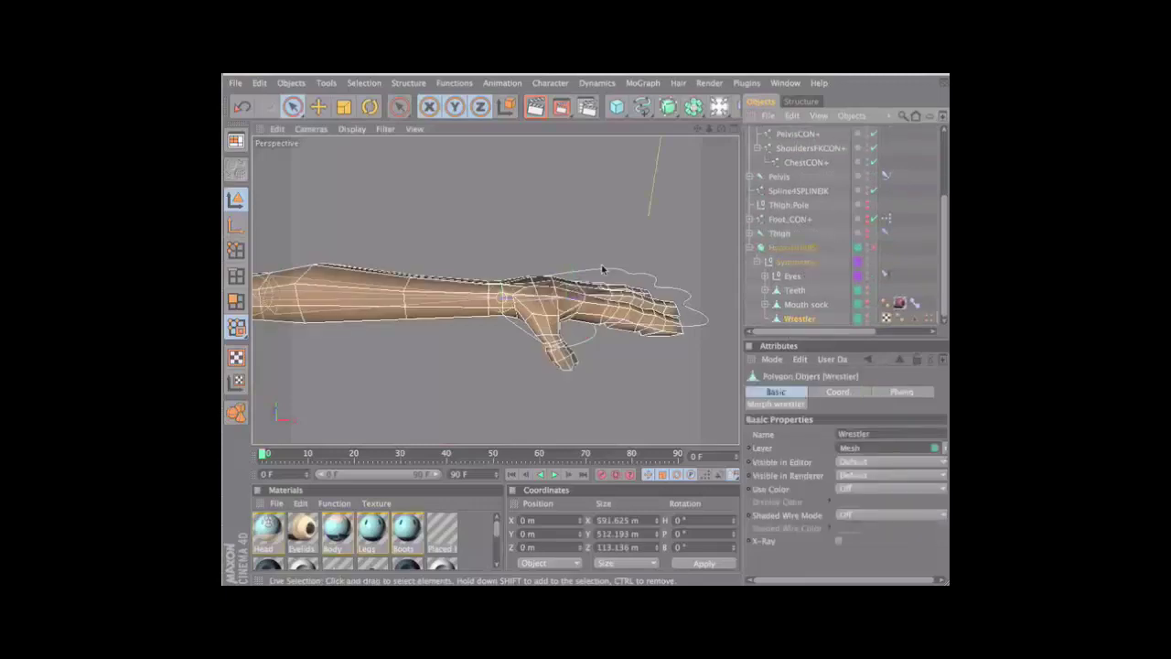
- In edge mode, loop-select an edge ring around the wrist
key("Return")
key("s")
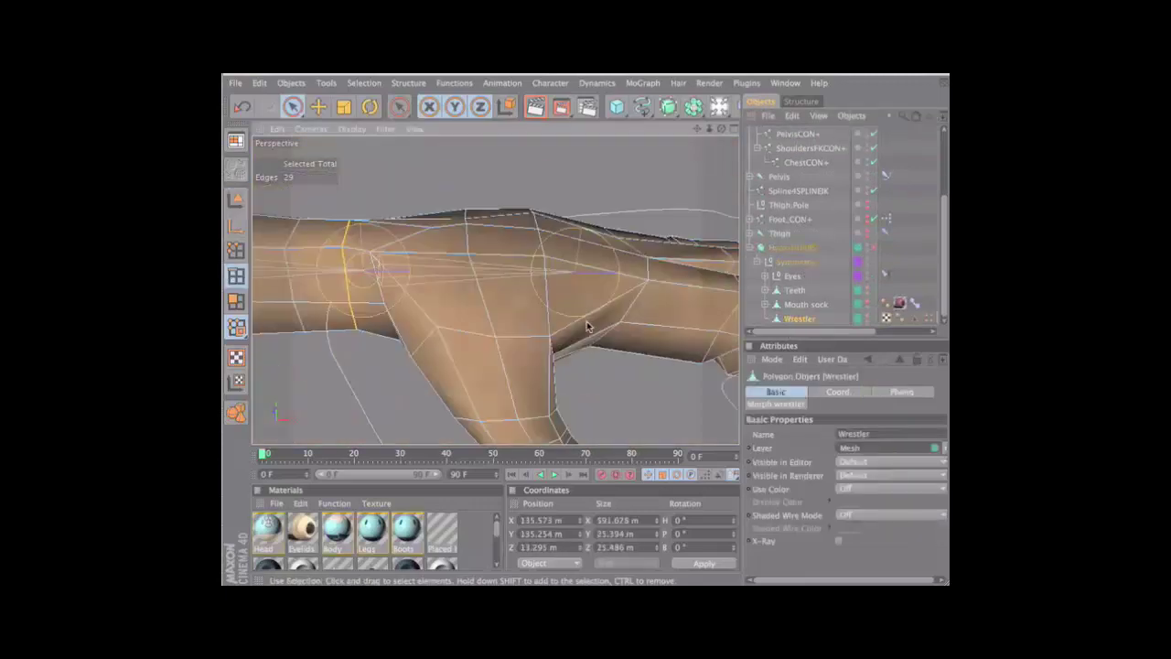
left_click_drag(586, 326, 386, 308, "alt")
key("u")
key("l")
left_click(560, 270)
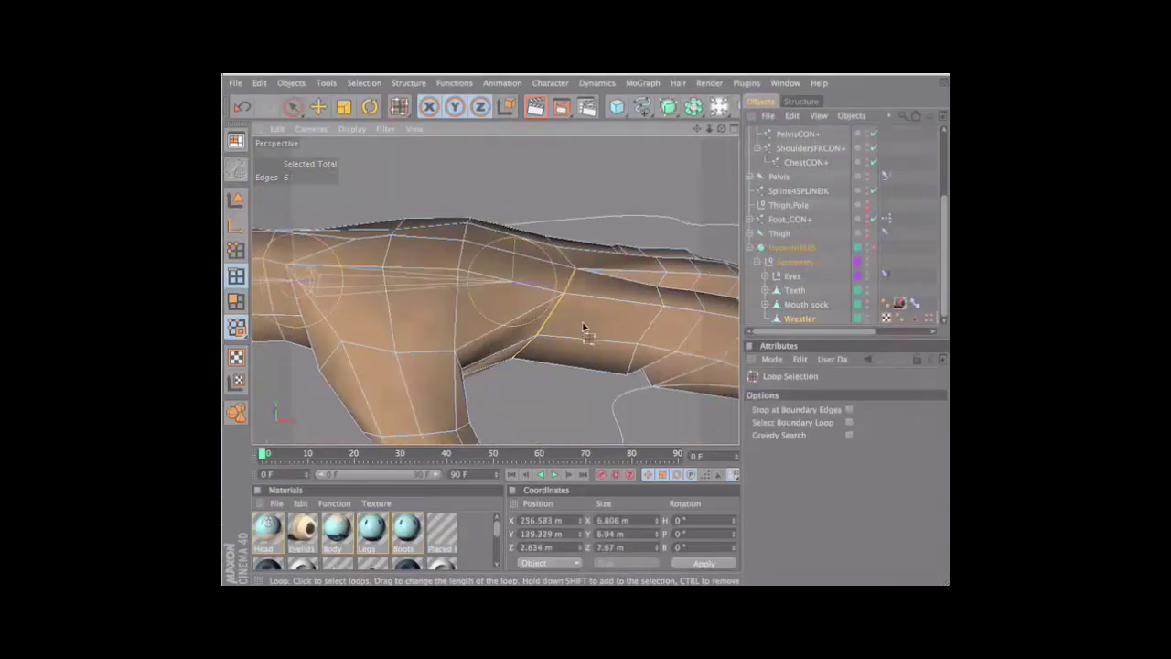
left_click_drag(583, 328, 596, 306, "alt")
- Add more hand and finger edge loops and convert them into joints Joint.0 to Joint.3
left_click(510, 296, "shift")
mouse_move(509, 295)
left_mouse_down("alt")
mouse_move(616, 309)
mouse_move(591, 332)
left_mouse_up("alt")
left_click(635, 319, "shift")
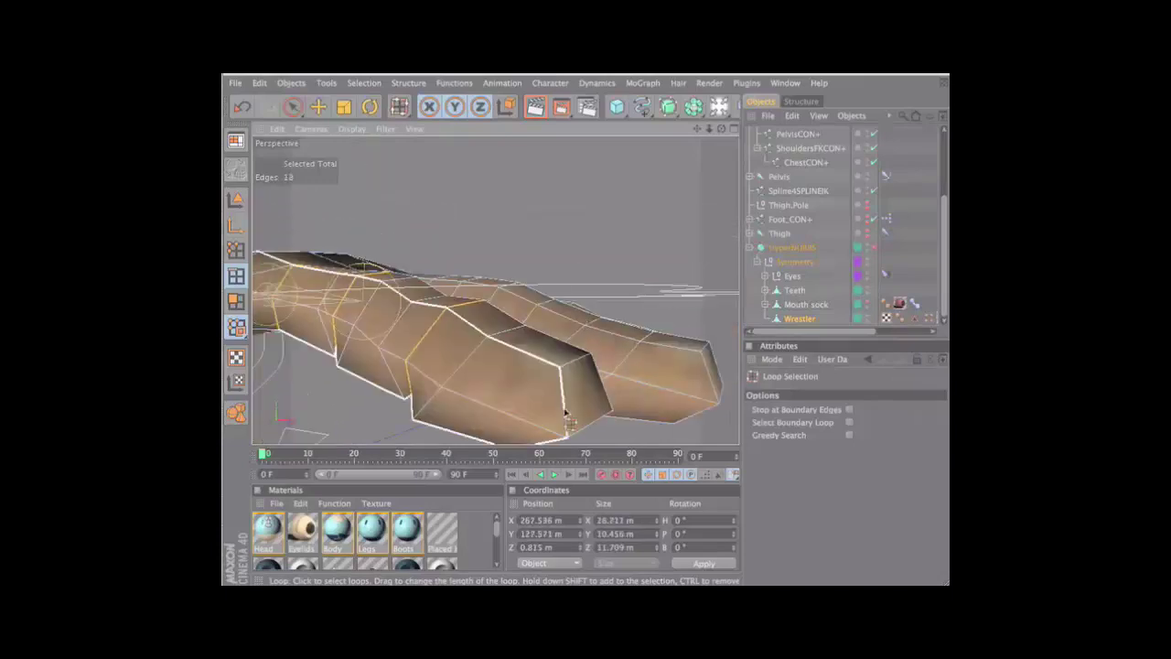
left_click(564, 414, "shift")
left_click_drag(565, 414, 562, 406, "alt")
left_click(550, 82)
mouse_move(568, 95)
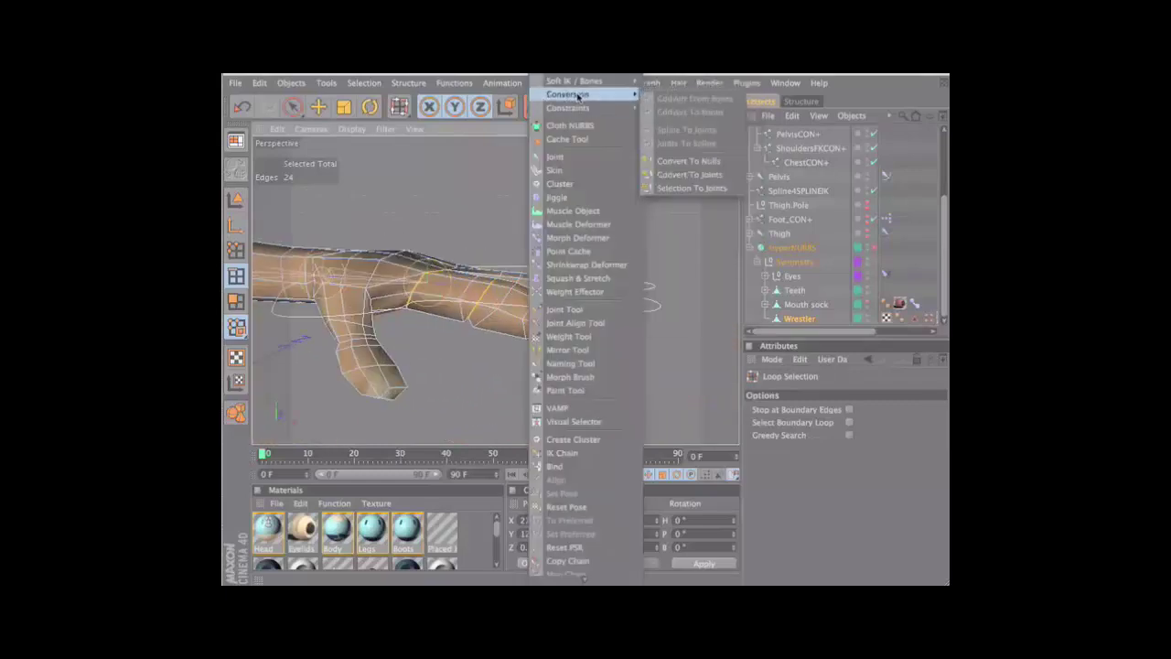
left_click(687, 188)
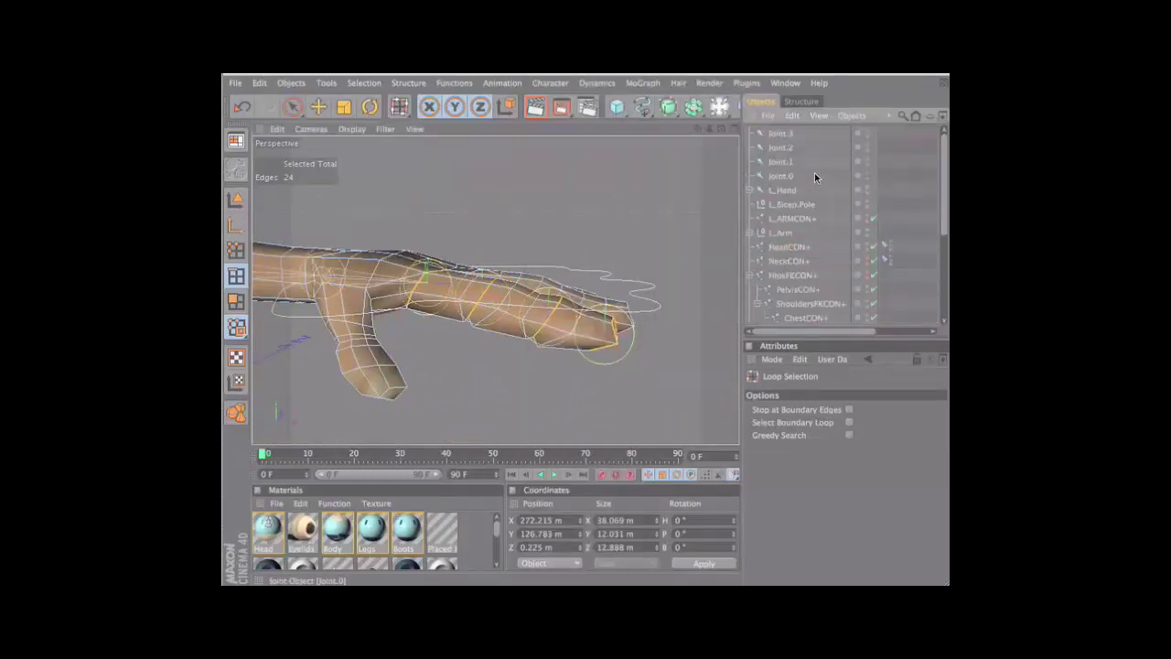
- Parent Joint.3 under Joint.2 in the Object Manager to build the finger chain
left_click(780, 132)
left_click(292, 106)
left_click_drag(513, 293, 590, 293, "alt")
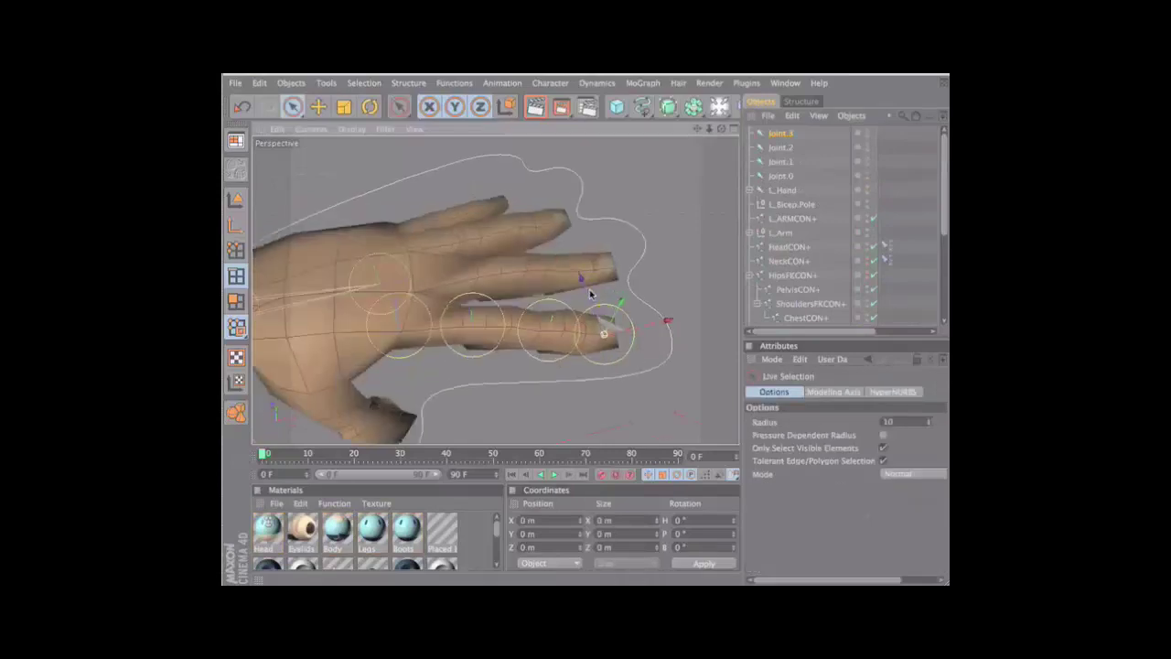
left_click(785, 148)
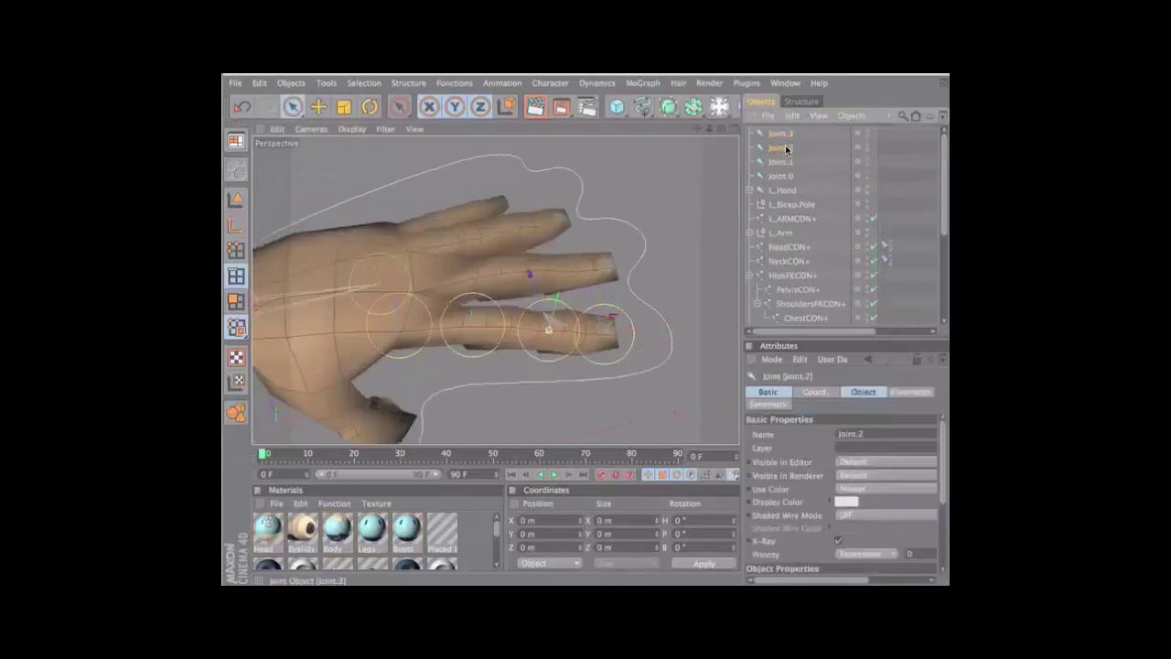
left_click_drag(785, 149, 785, 137)
left_click(782, 162)
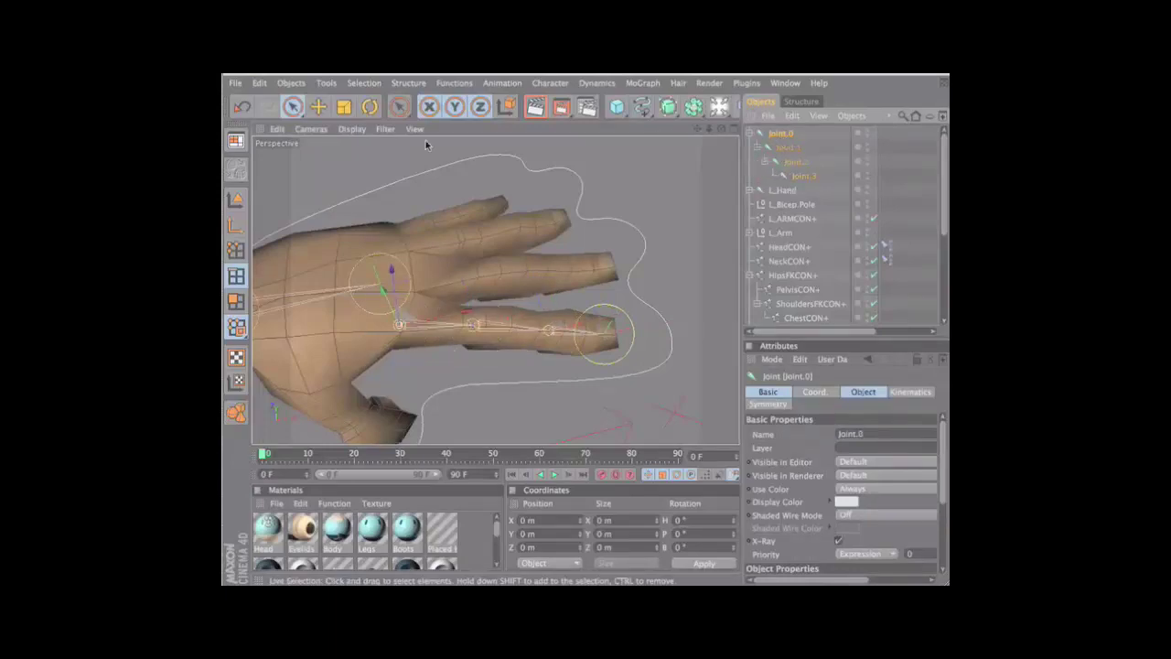
- Align the finger joints with the Joint Align Tool and test-rotate the root, then undo
left_click(549, 82)
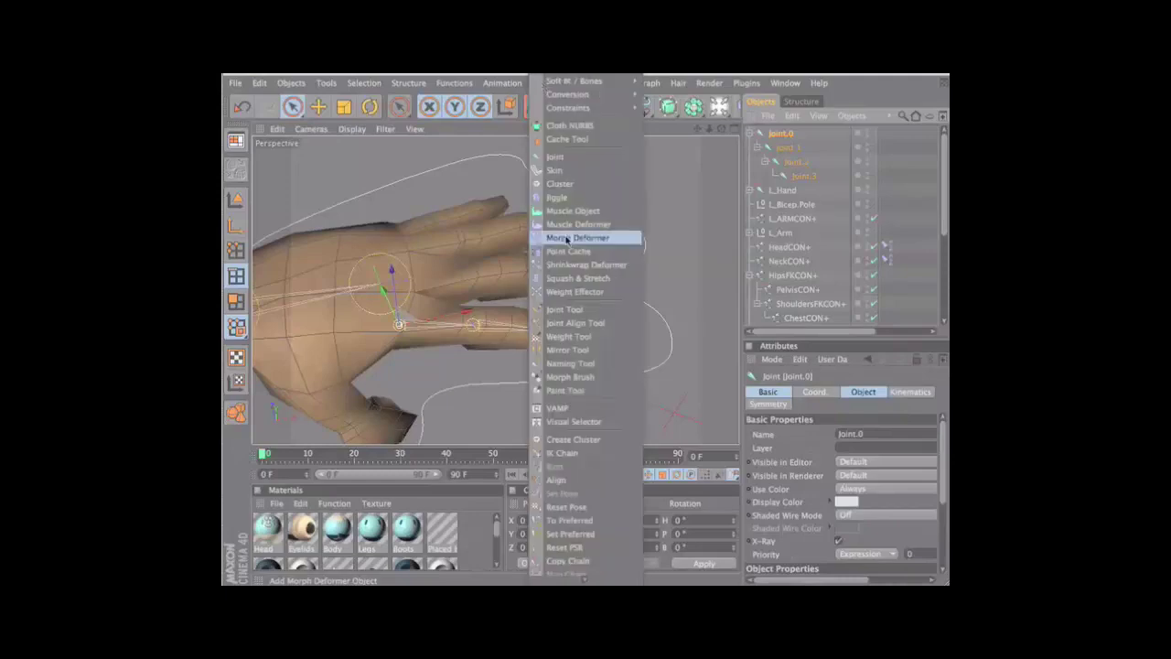
left_click(549, 321)
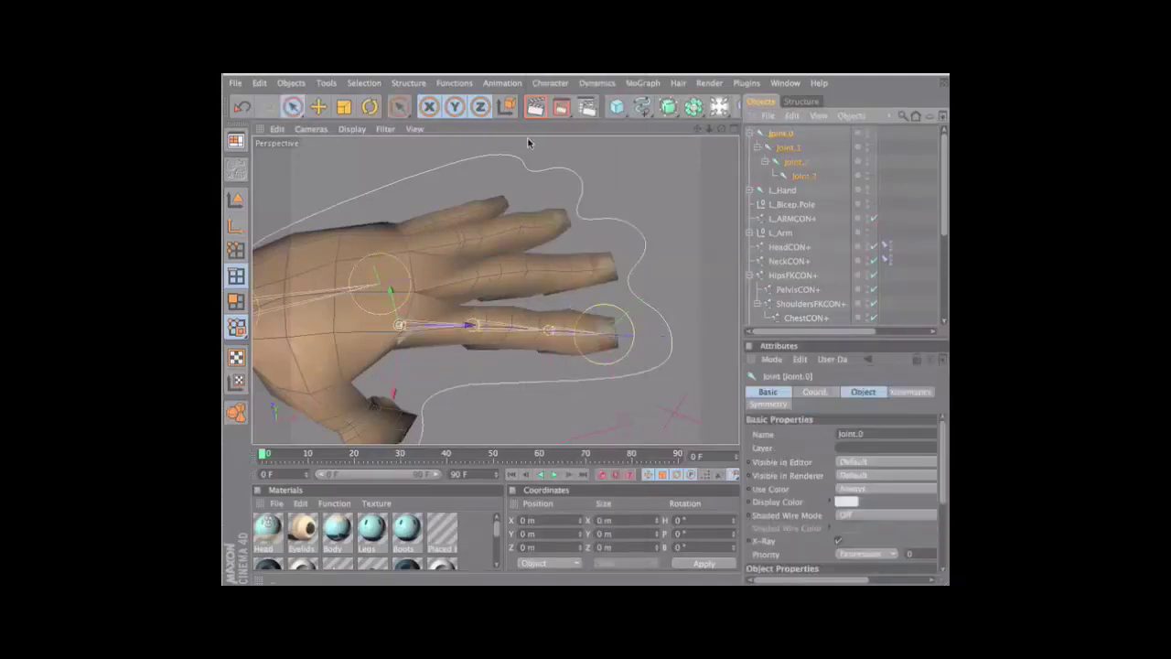
left_click_drag(665, 181, 658, 274, "alt")
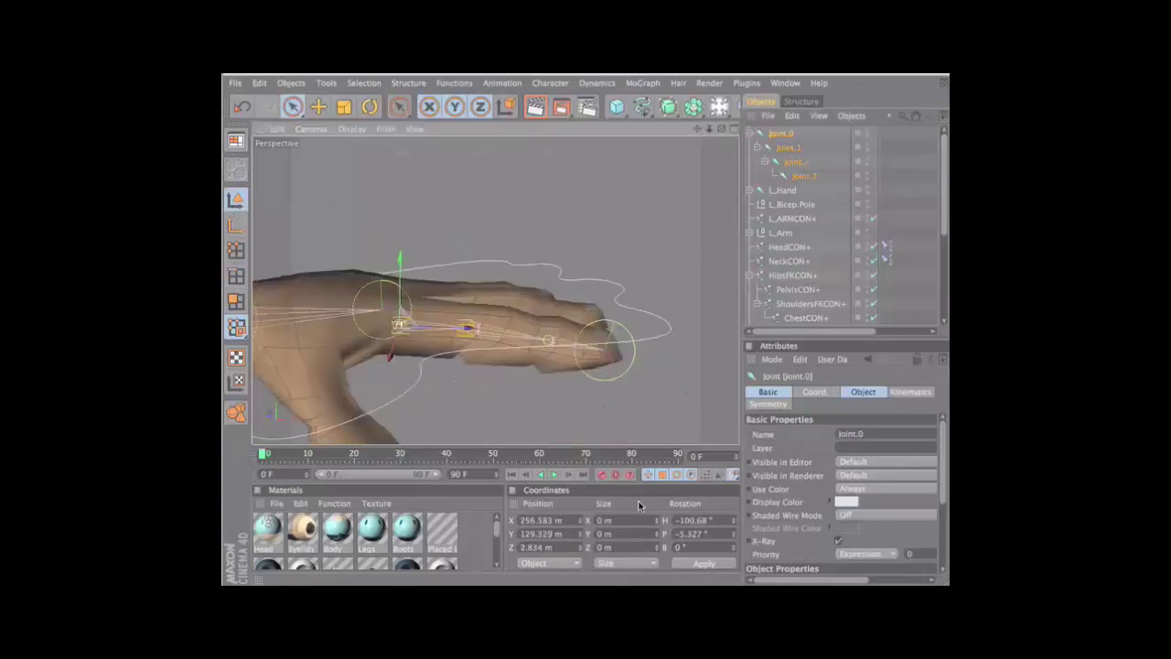
mouse_move(549, 402)
left_mouse_down("alt")
mouse_move(480, 365)
mouse_move(425, 366)
mouse_move(593, 327)
mouse_move(424, 297)
mouse_move(475, 275)
left_mouse_up("alt")
key("r")
key("ctrl+z")
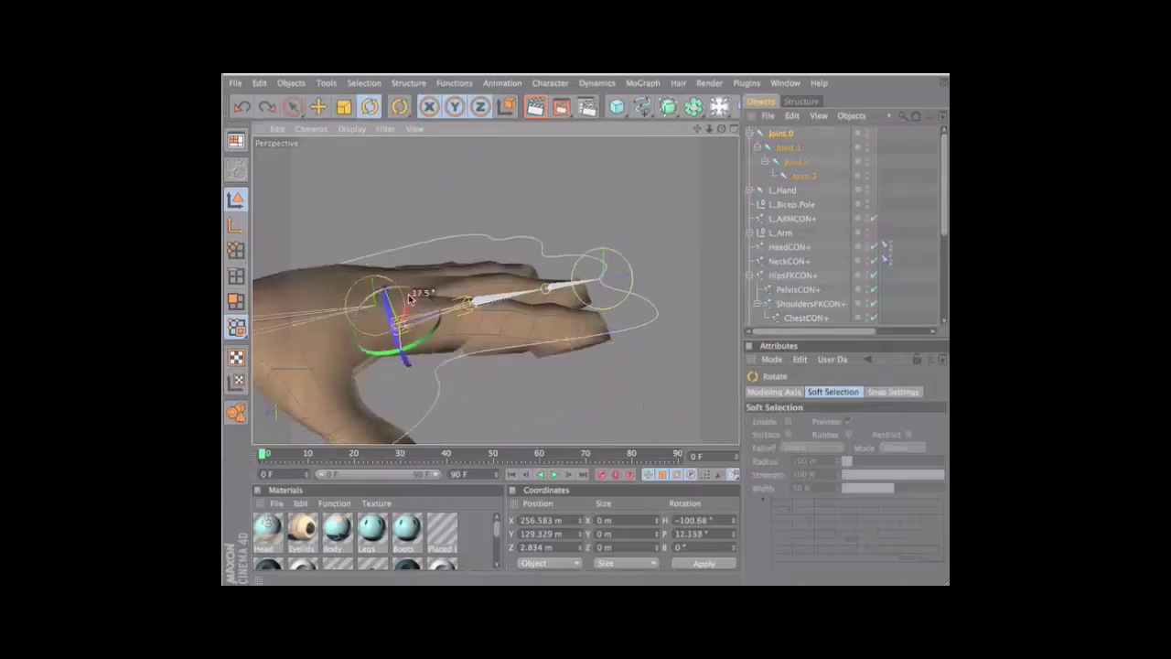
- Test-bend Joint.2 upward, undo it, and reselect Joint.0
left_click(478, 267)
left_click(542, 280)
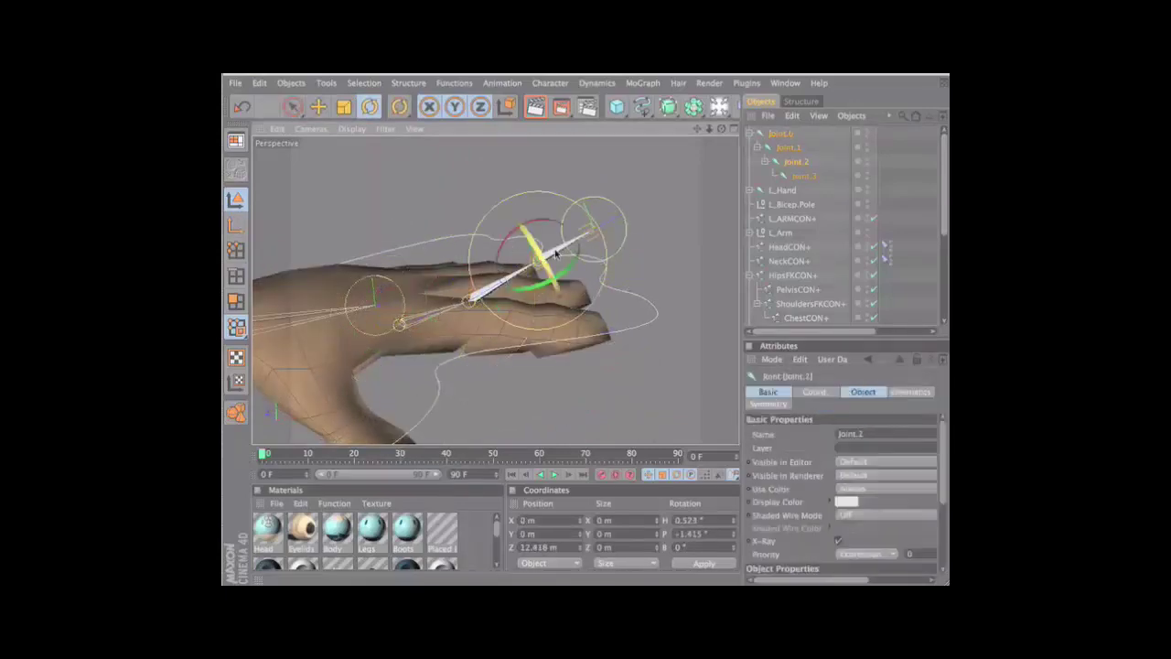
left_click_drag(542, 275, 536, 229)
key("ctrl+z")
key("ctrl+z")
key("ctrl+z")
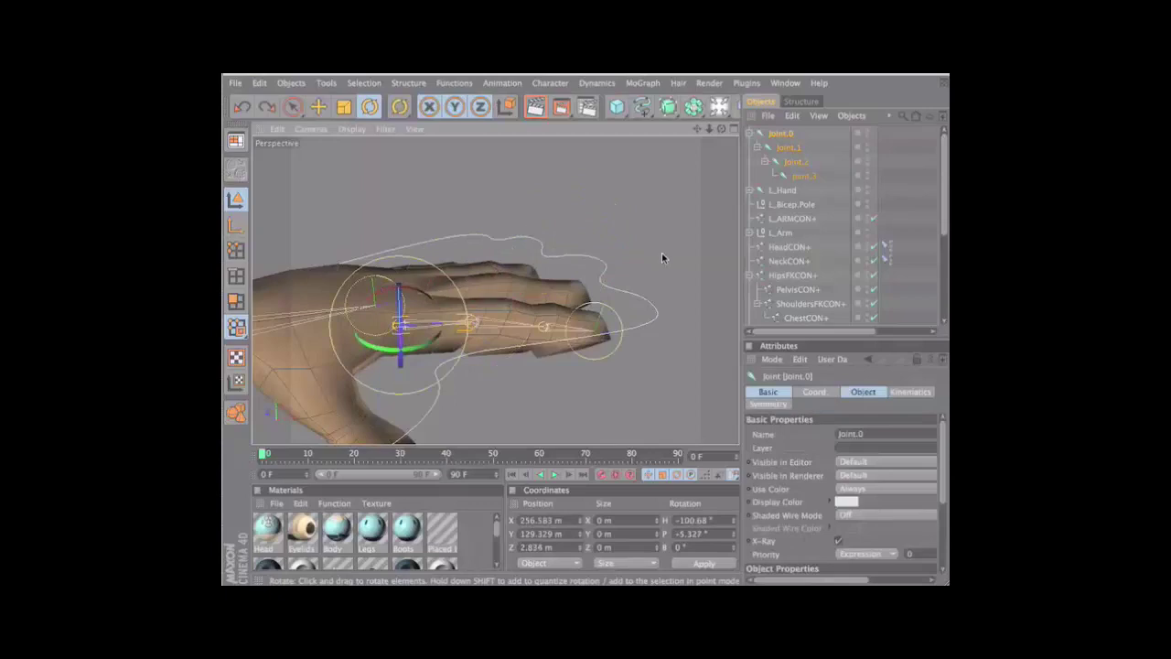
left_click(485, 289, "shift")
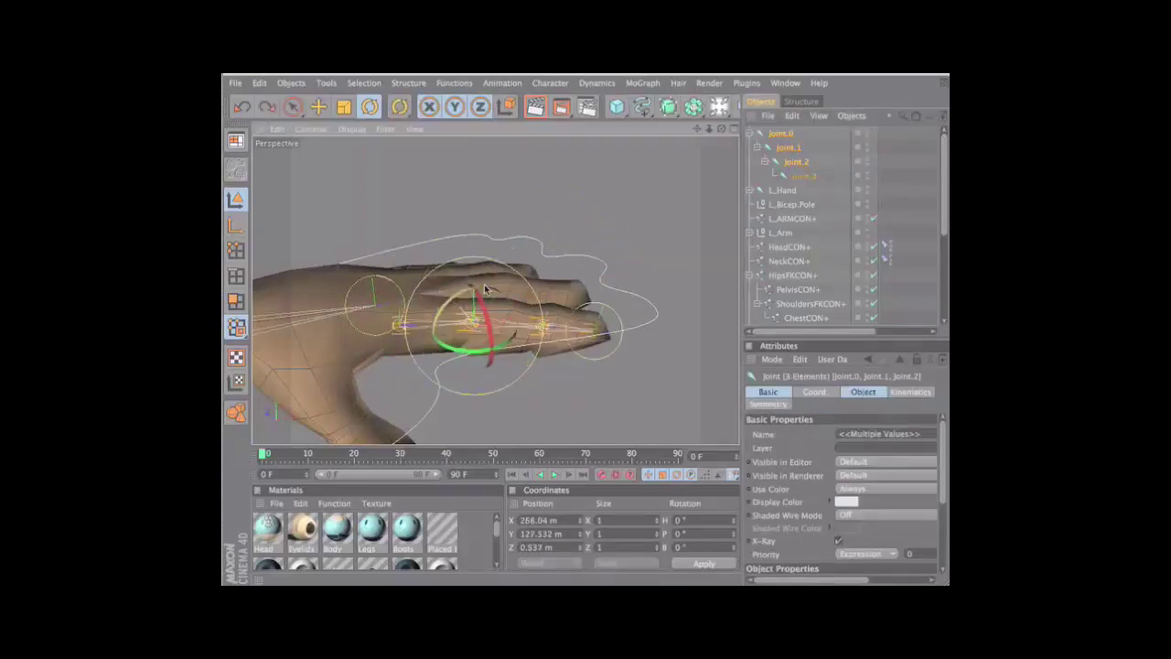
left_click(781, 134)
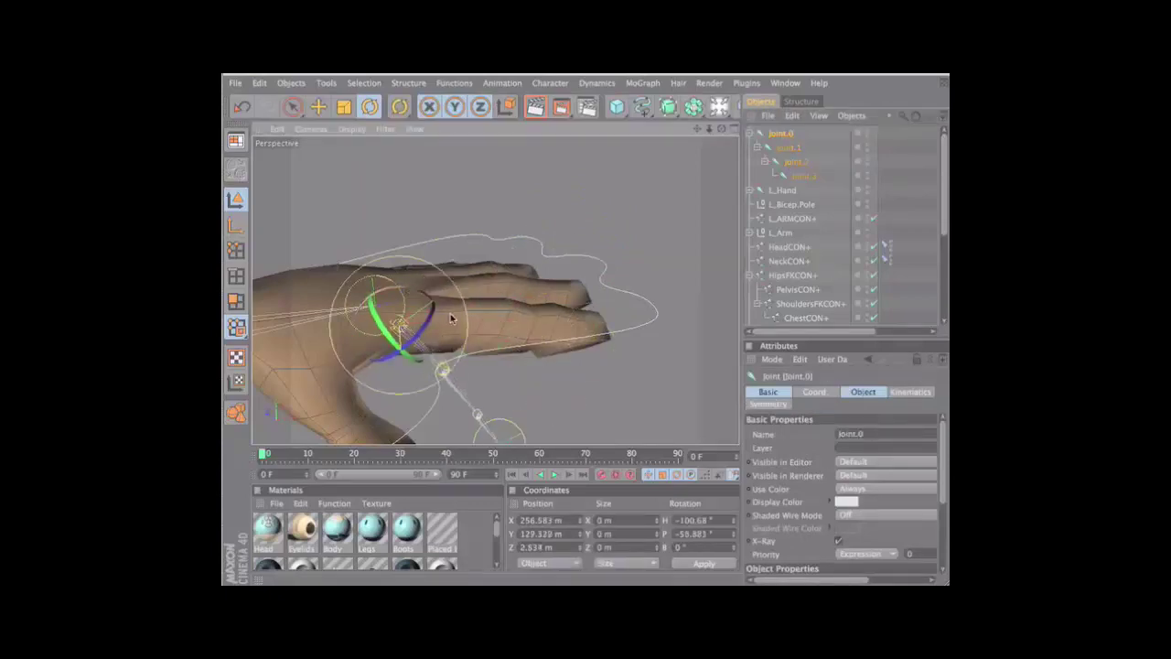
- Test several Joint.0 rotations, leaving it at H -100.68°, P -5.327°, B 0°
left_click_drag(450, 318, 405, 433)
key("ctrl+z")
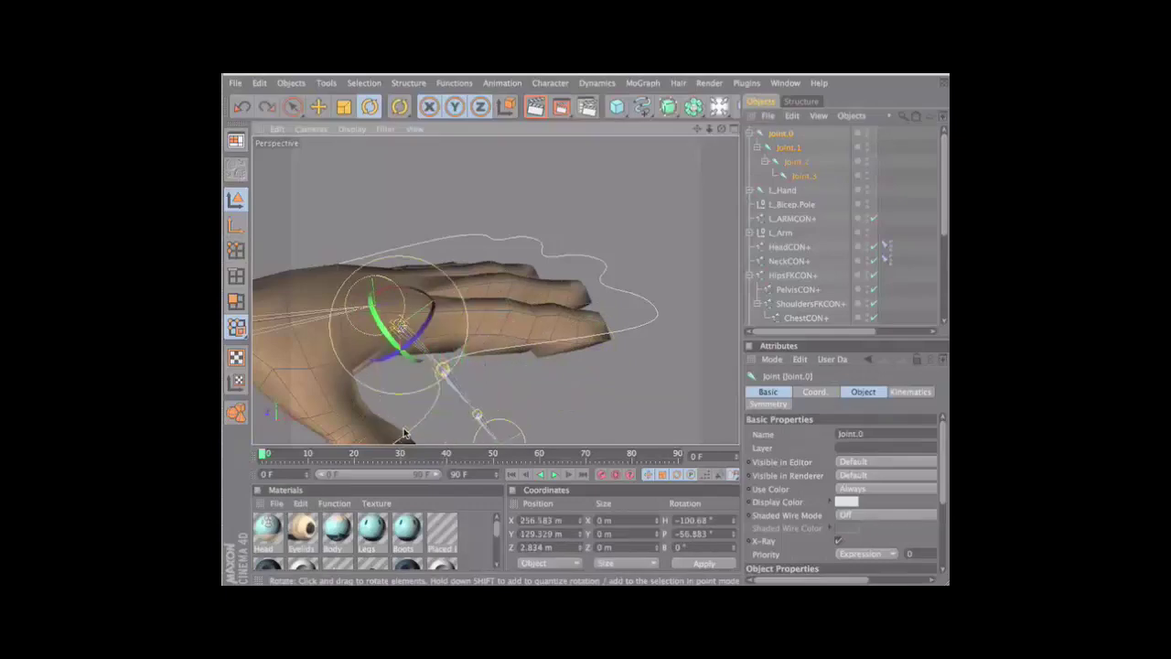
key("ctrl+y")
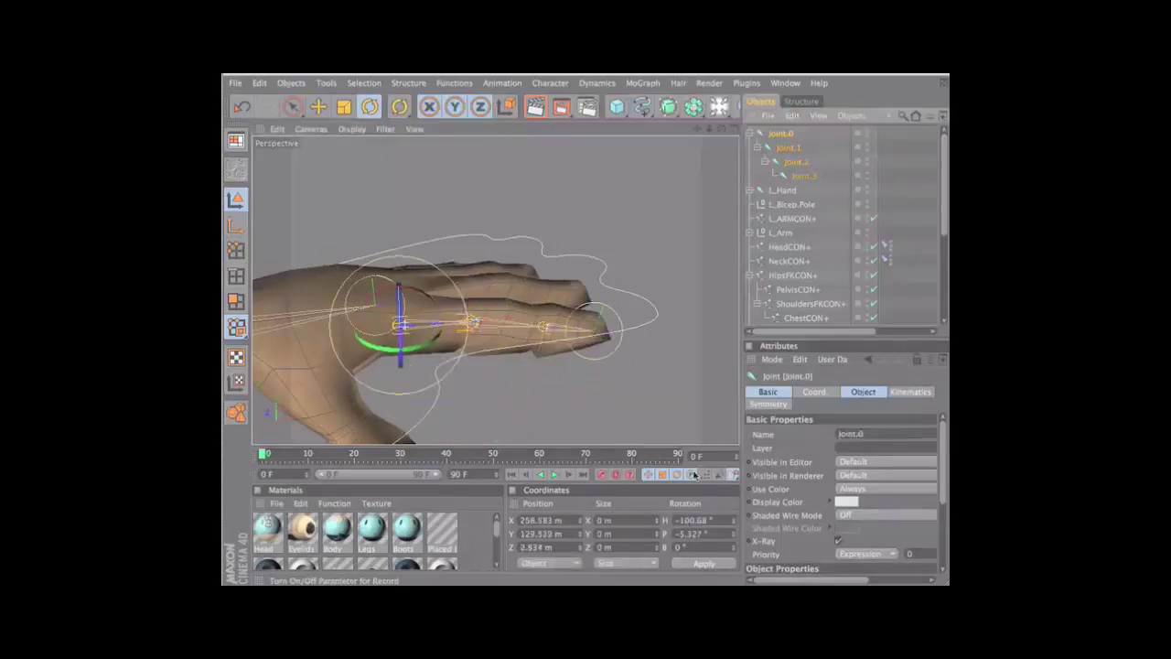
left_click_drag(732, 520, 716, 524)
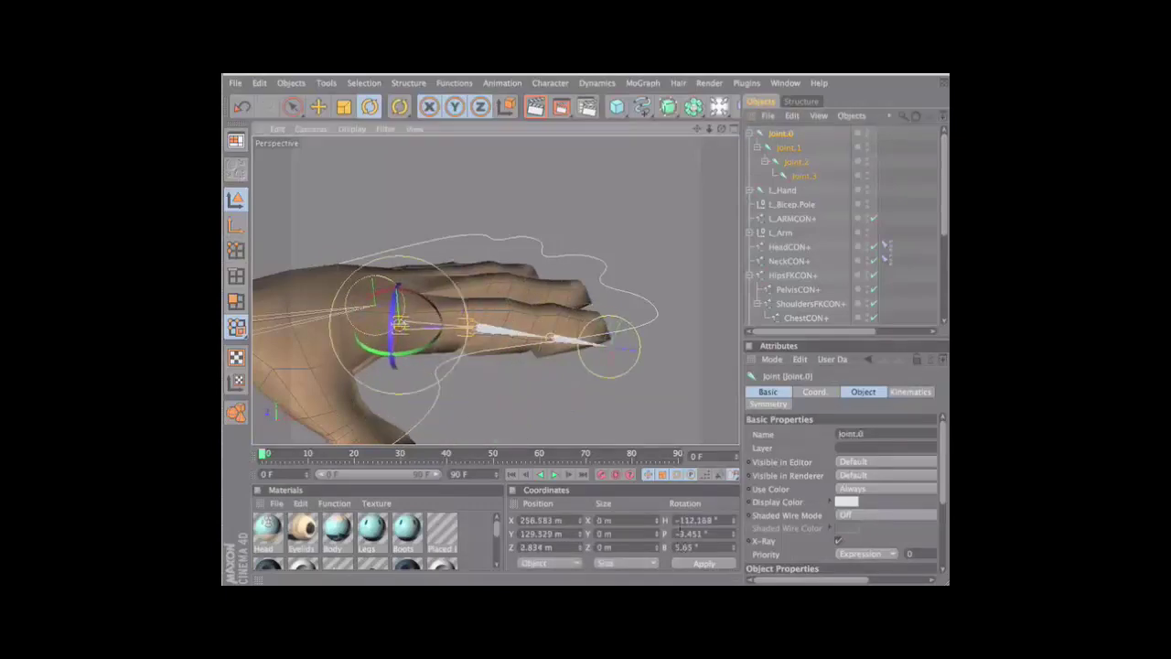
key("ctrl+z")
key("ctrl+y")
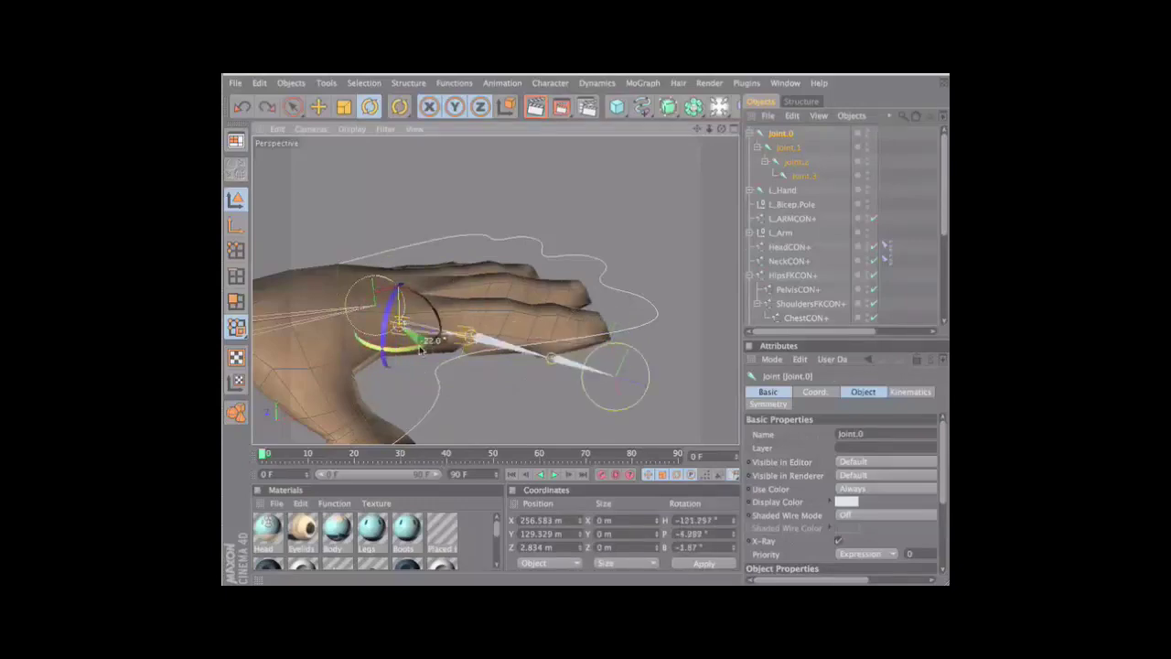
key("ctrl+z")
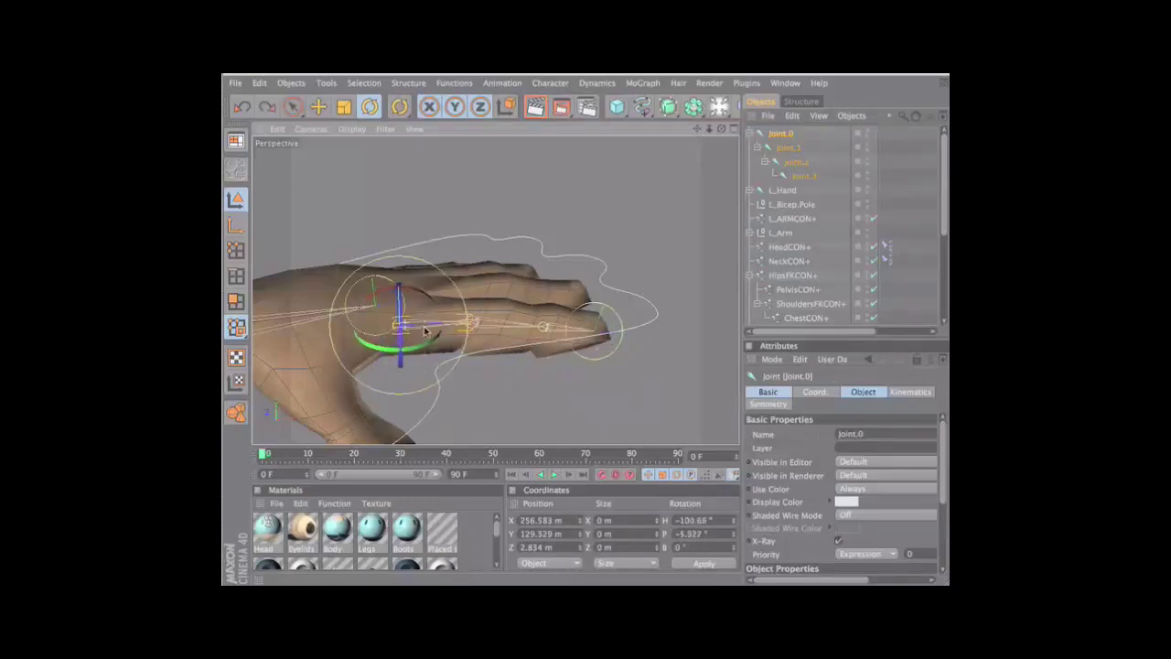
mouse_move(428, 346)
left_mouse_down()
mouse_move(397, 357)
mouse_move(403, 325)
left_mouse_up()
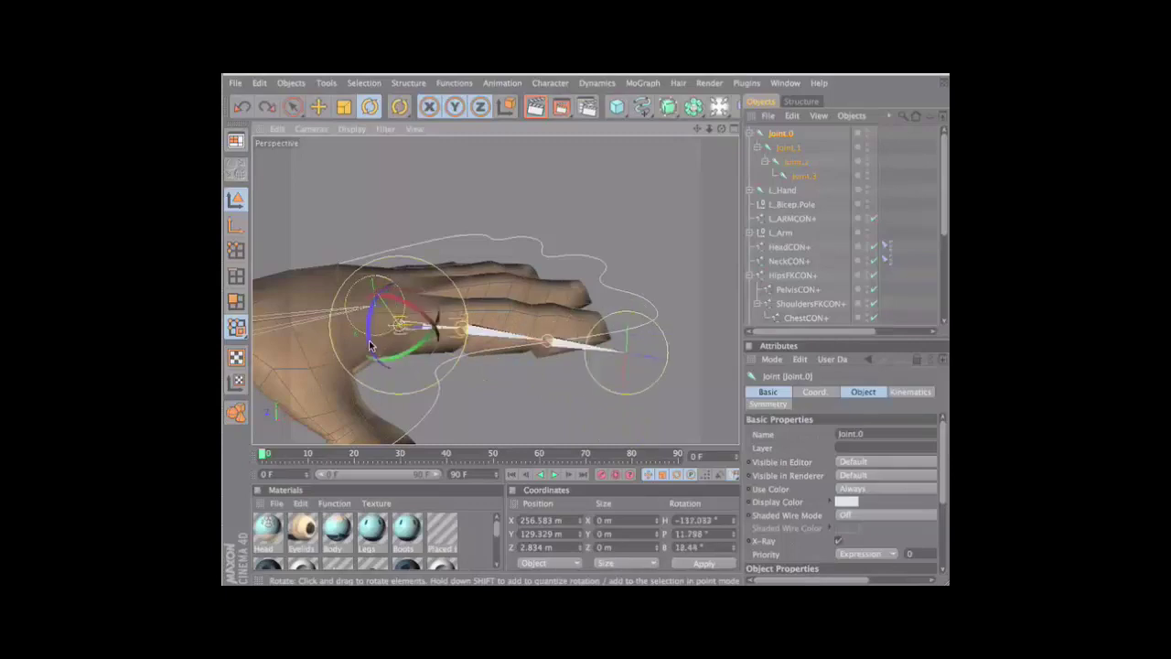
key("ctrl+z")
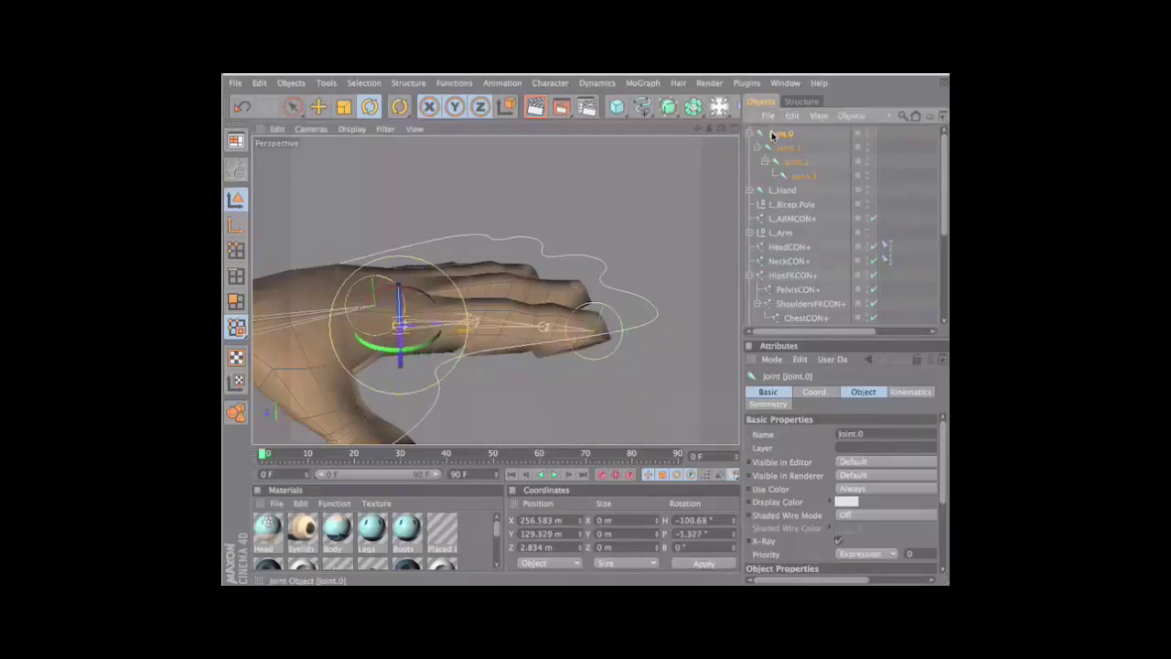
- Create a new joint via Character > Conversion and nest the finger chain under it
left_click(550, 82)
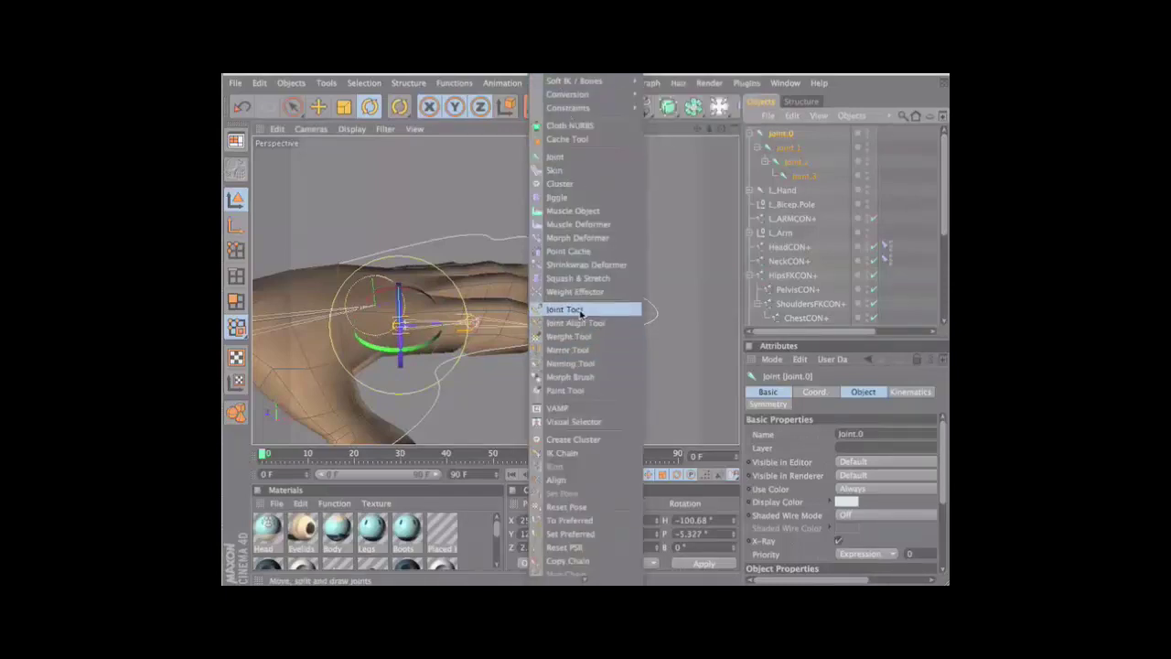
mouse_move(576, 94)
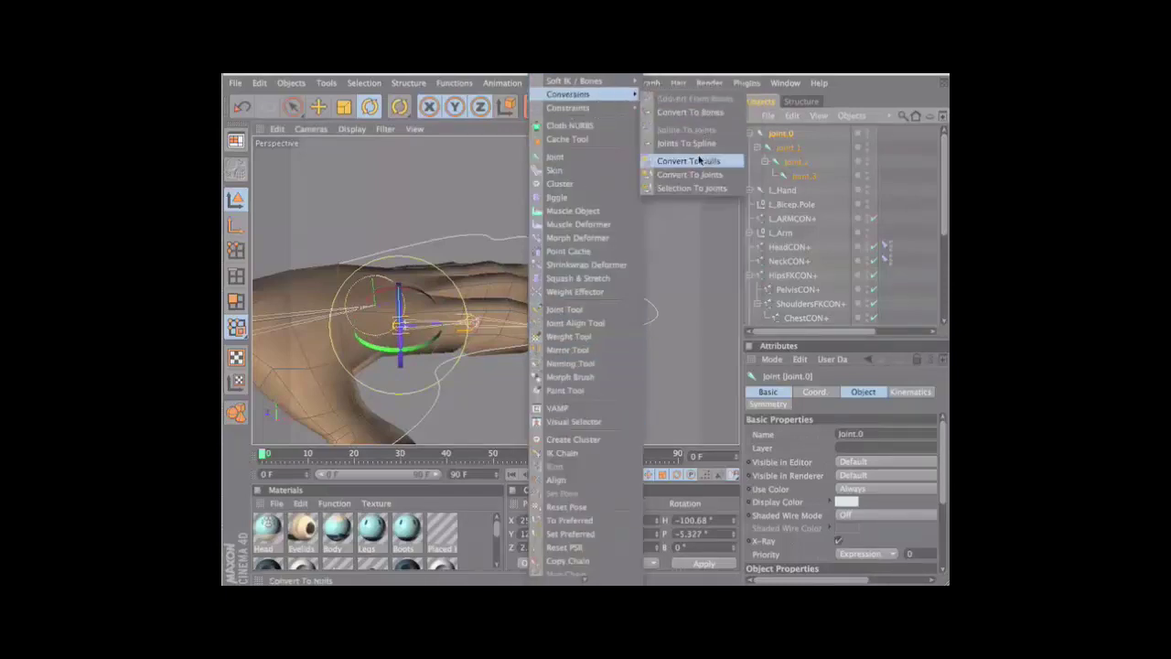
left_click(687, 174)
left_click_drag(783, 140, 781, 138)
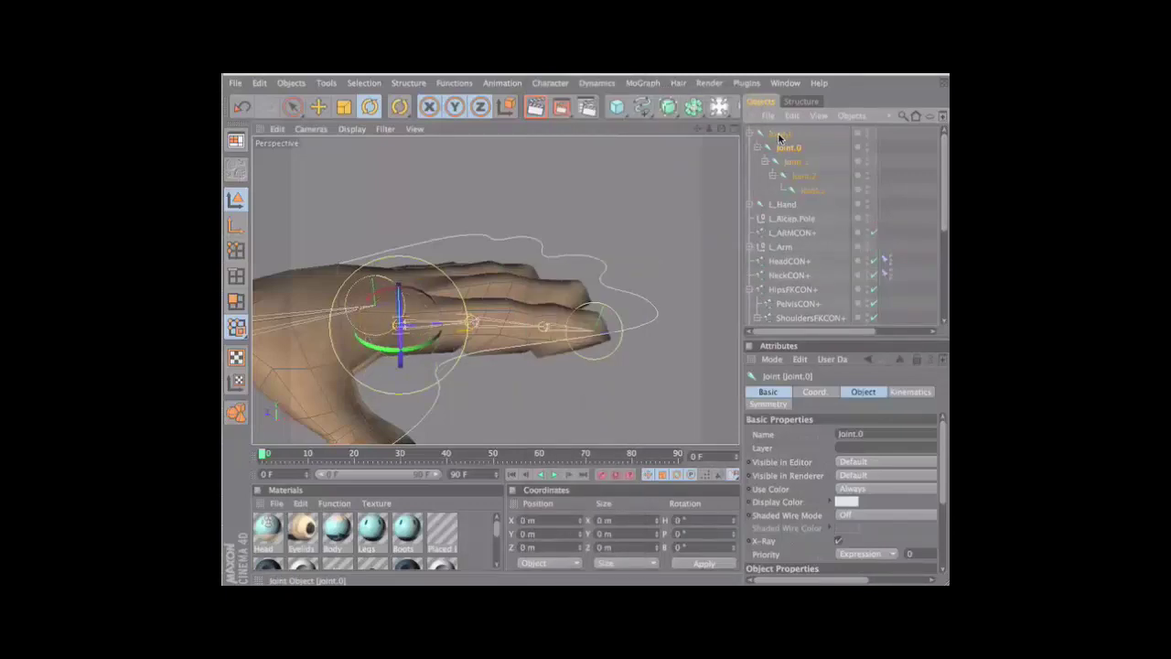
left_click(780, 147)
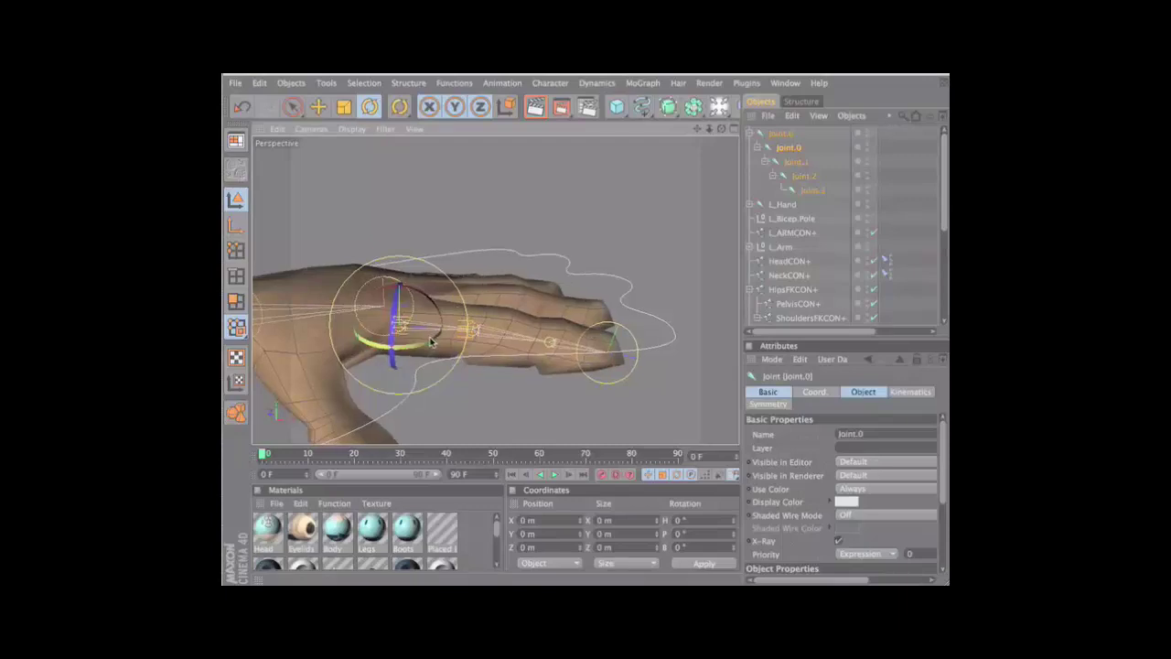
- Test-bend the finger from its first joint, undo to straighten it, and select the top joint
mouse_move(416, 291)
left_mouse_down()
mouse_move(446, 308)
mouse_move(423, 322)
left_mouse_up()
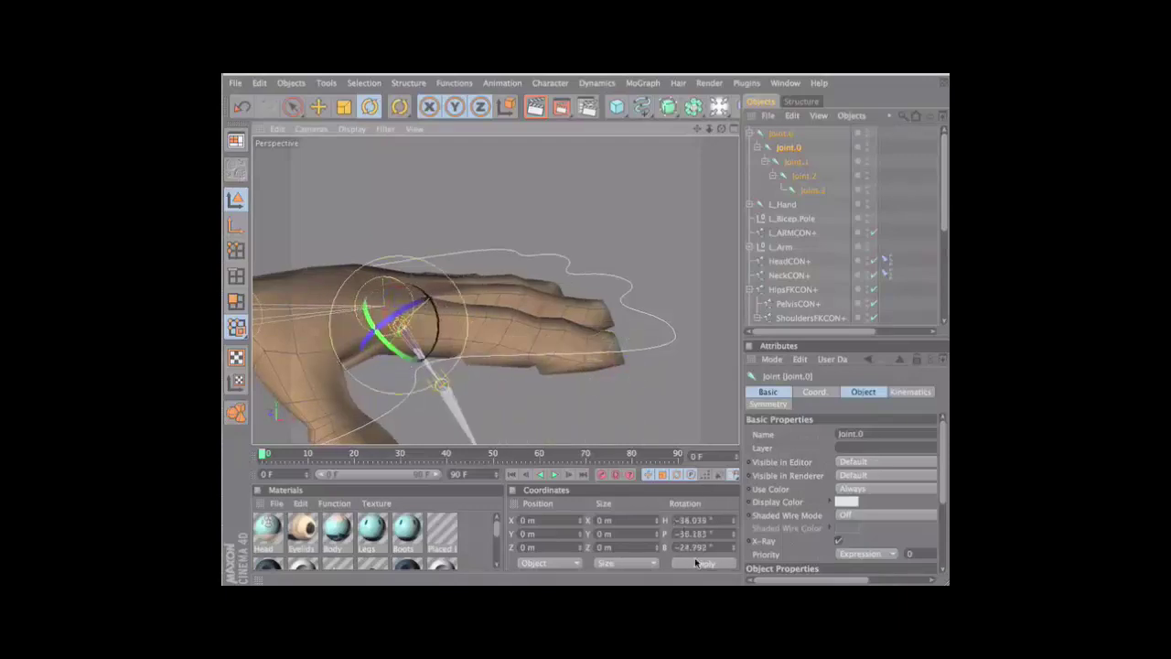
key("ctrl+z")
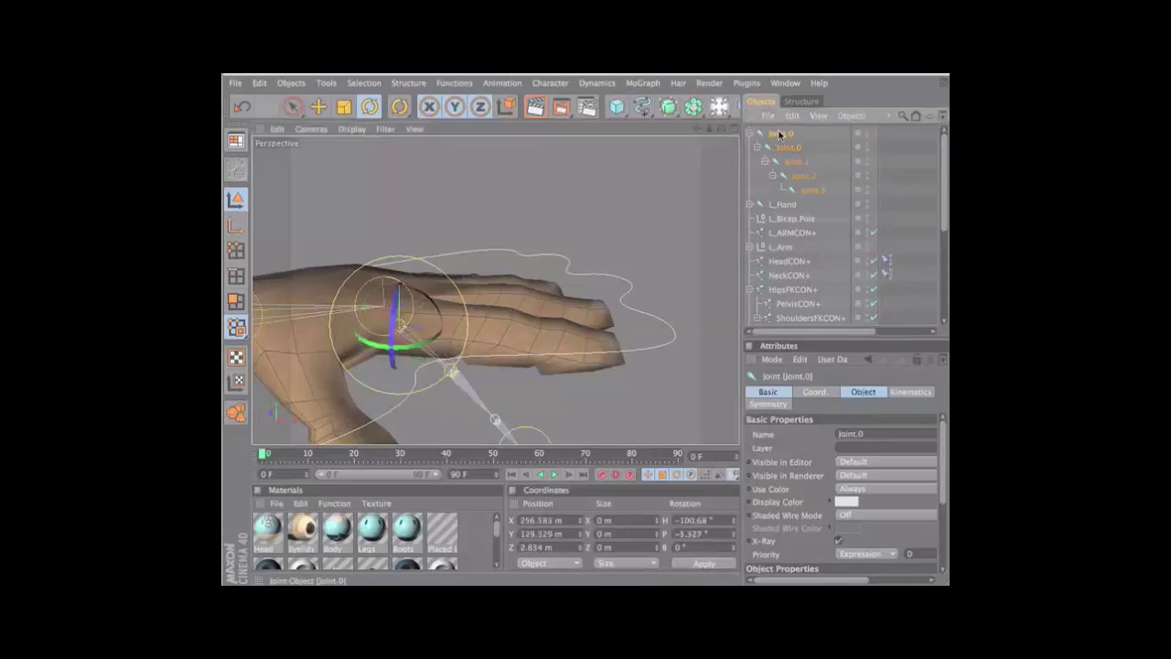
key("ctrl+shift+z")
key("ctrl+z")
left_click(783, 134)
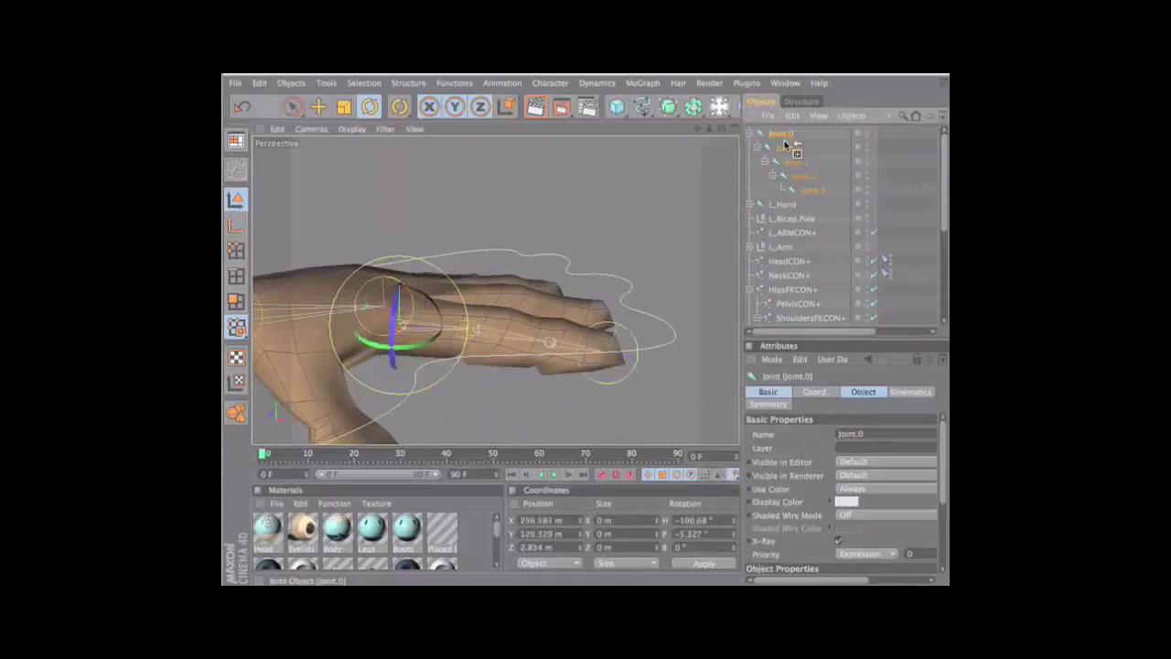
left_click(550, 82)
mouse_move(568, 108)
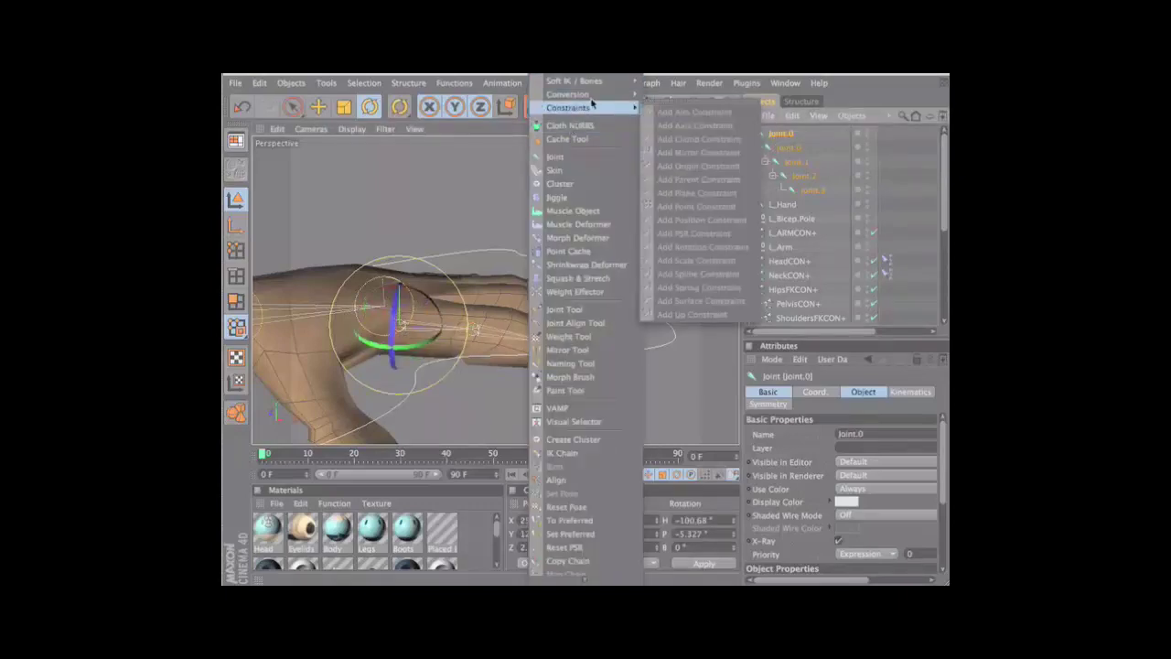
left_click(706, 162)
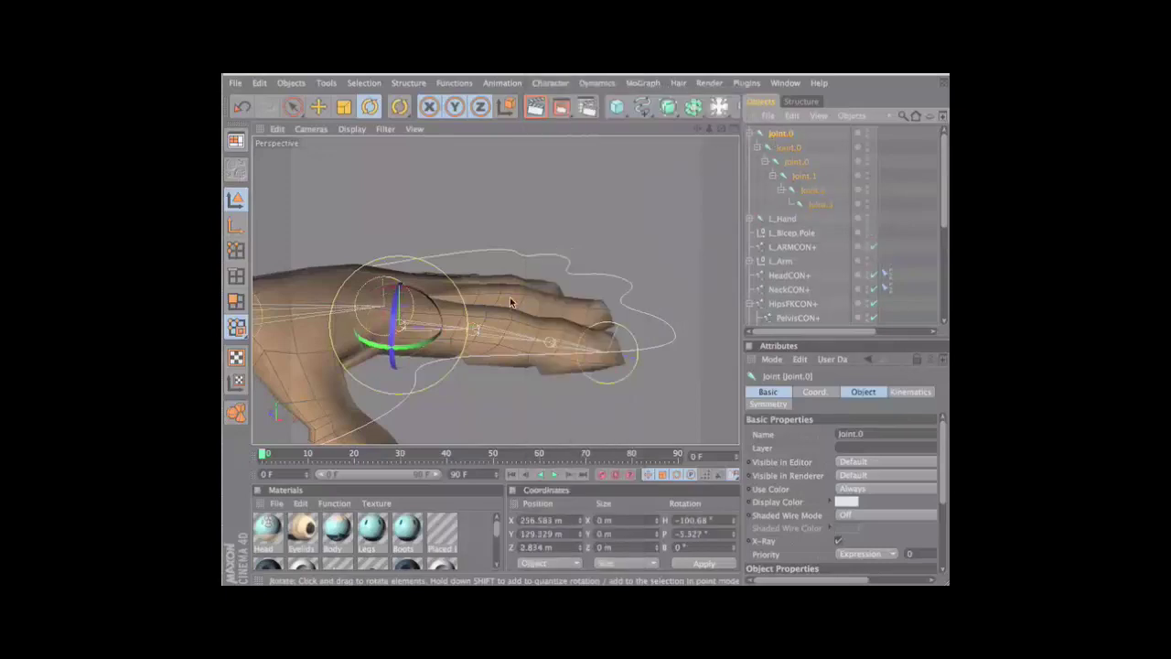
left_click(811, 148)
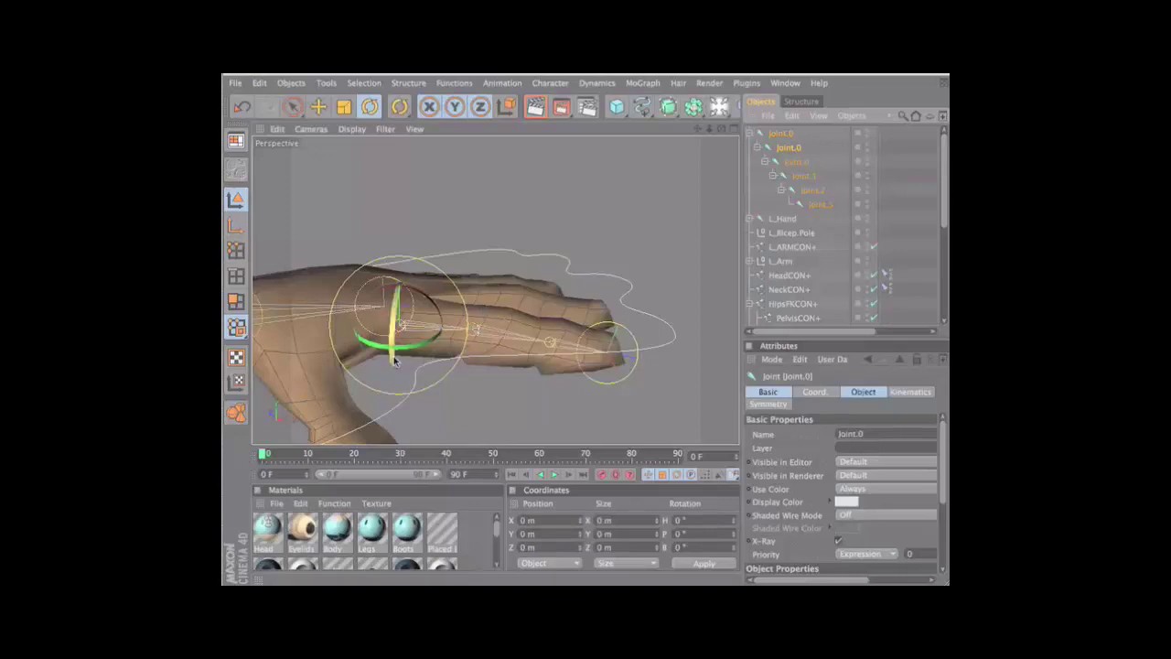
left_click_drag(407, 346, 414, 341)
key("ctrl+z")
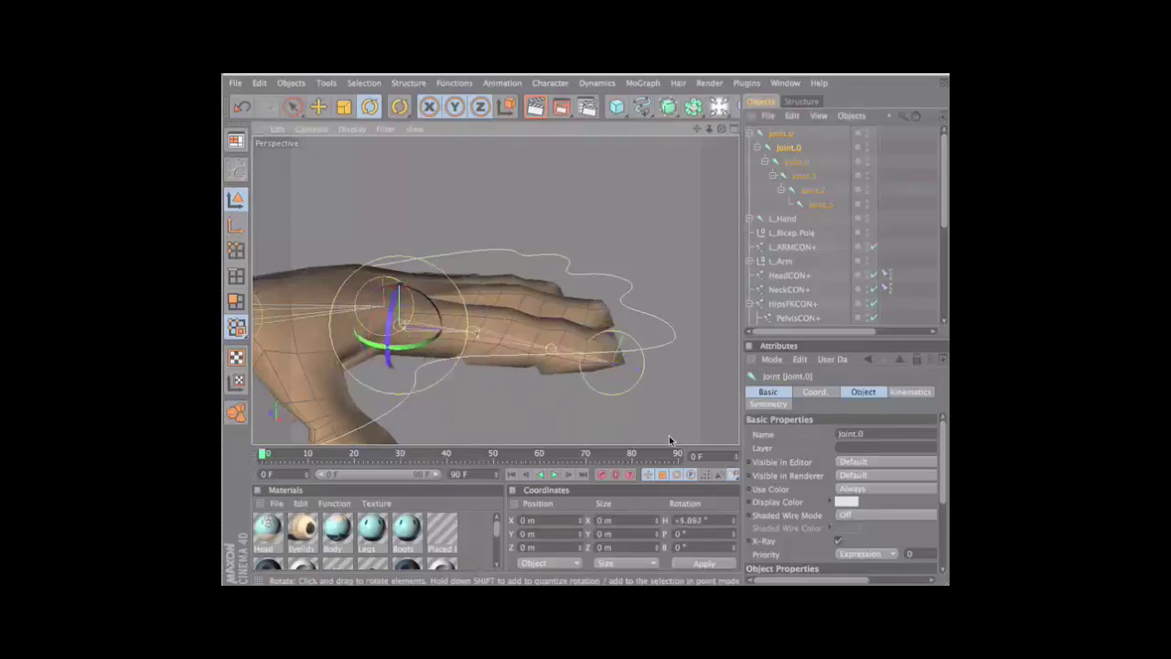
left_click_drag(380, 322, 439, 316)
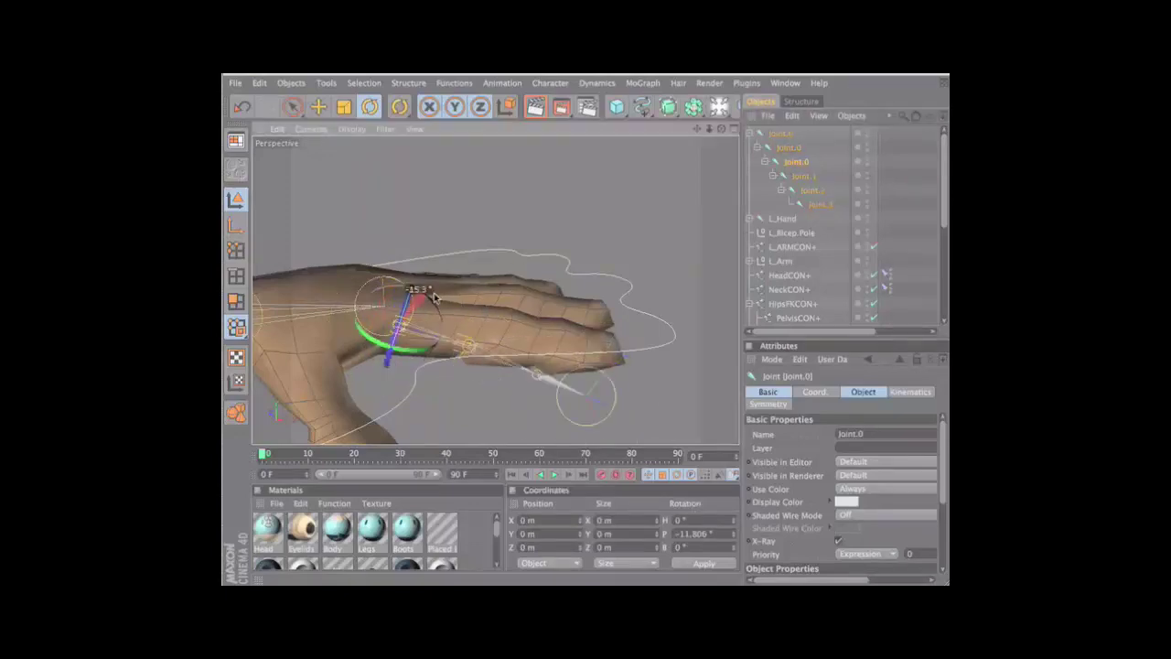
left_click(790, 148)
left_click(798, 163)
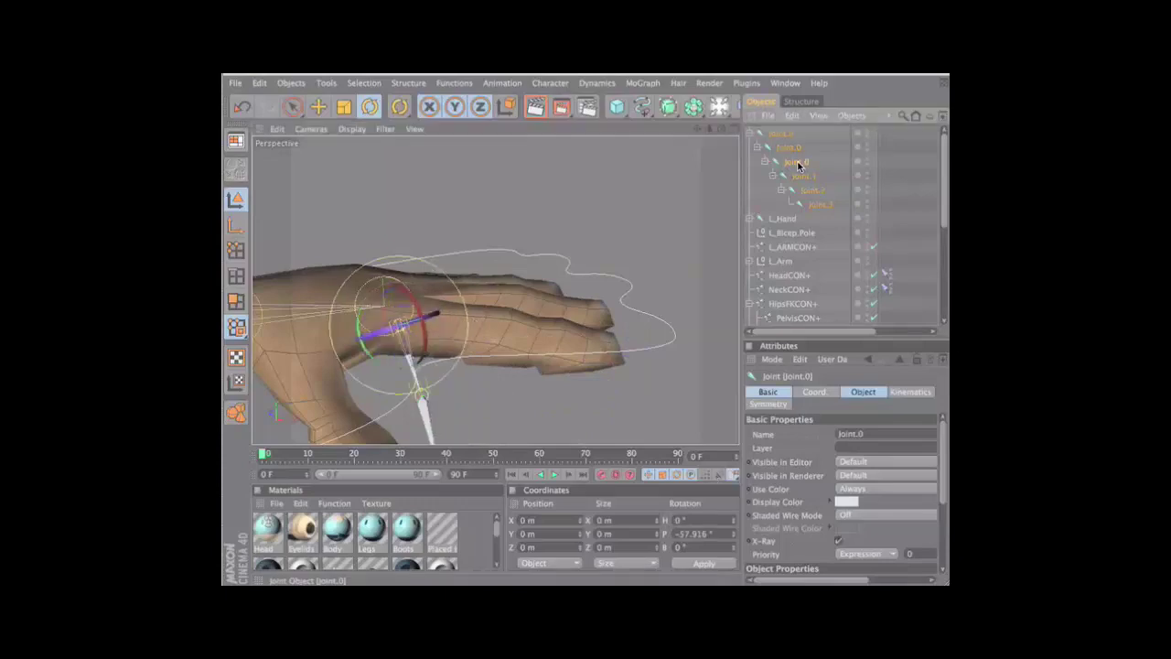
key("ctrl+z")
key("ctrl+z")
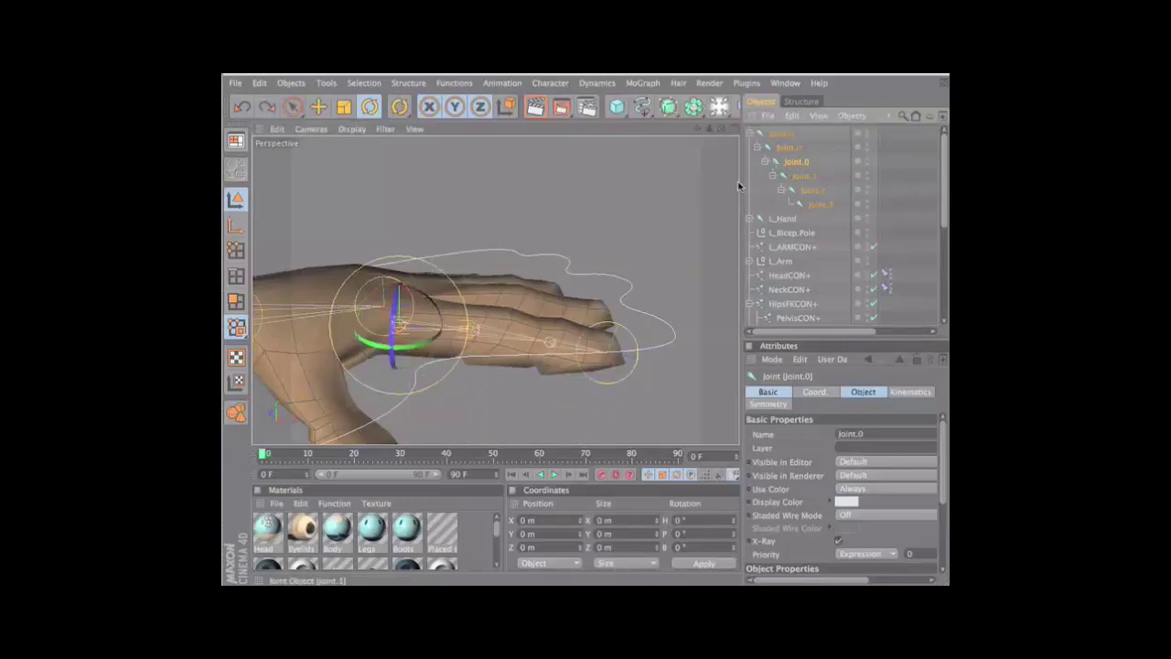
- Rename the top four finger joints L_Index000, L_Index00, L_Index1 and L_Index2
double_click(785, 134)
type("L_Index000")
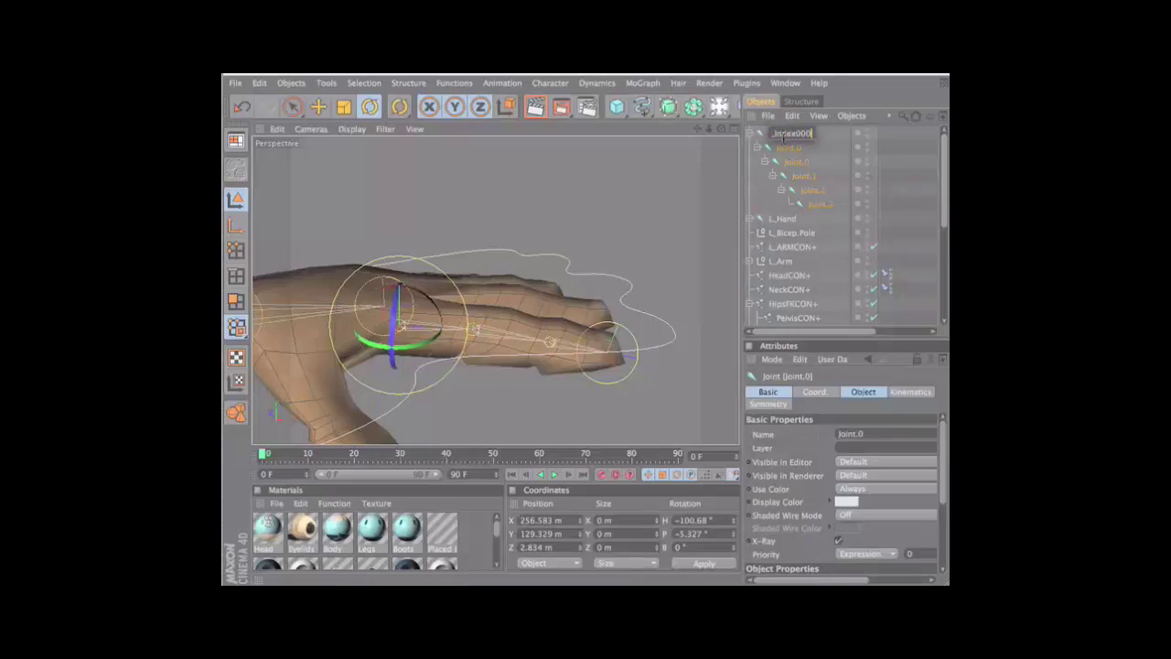
key("Tab")
type("L_Inde")
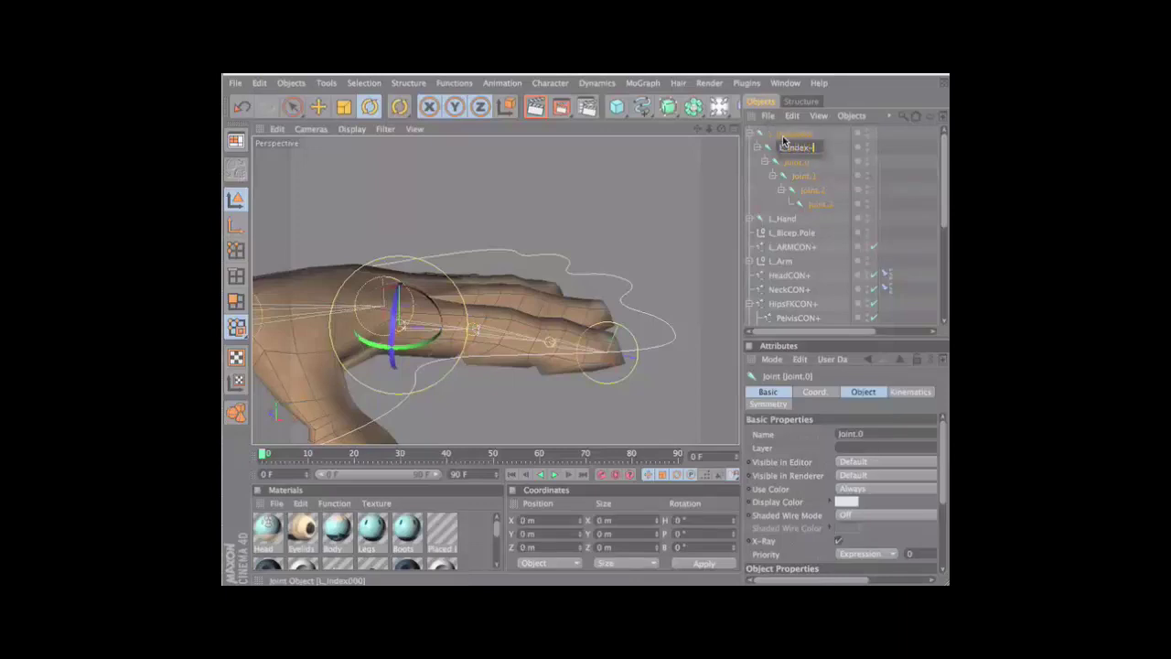
type("1")
key("Tab")
type("e")
key("Tab")
type("L_In")
type("dex")
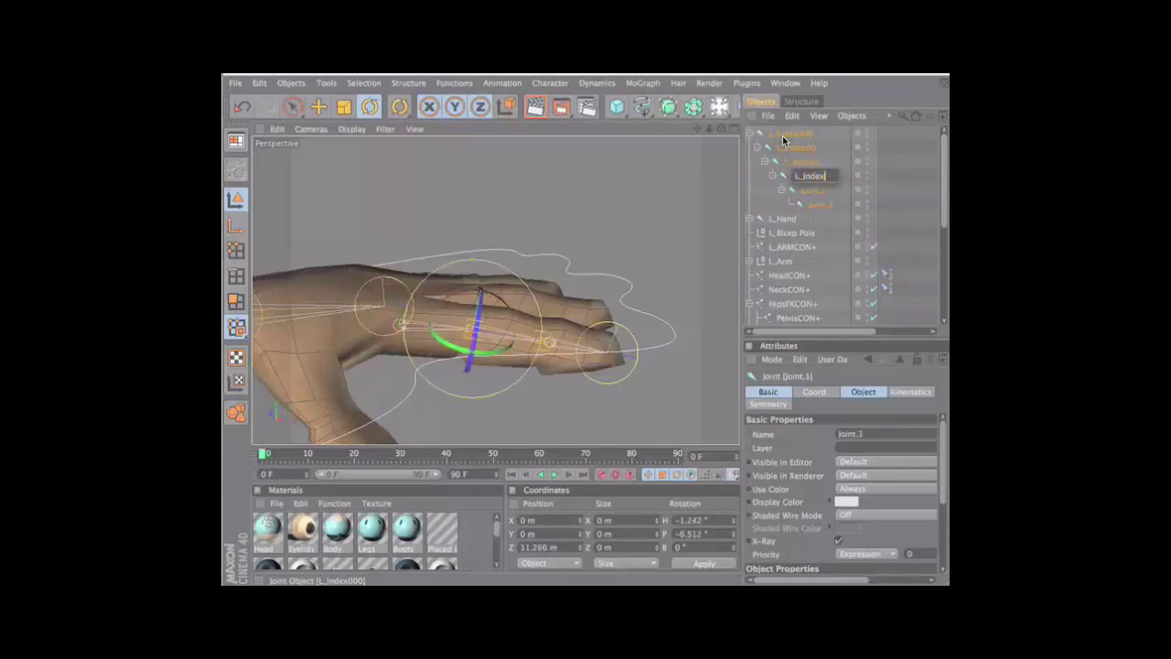
key("Tab")
- Name the last two finger joints L_Index3 and L_IndexTip
type("L_Index04")
key("Tab")
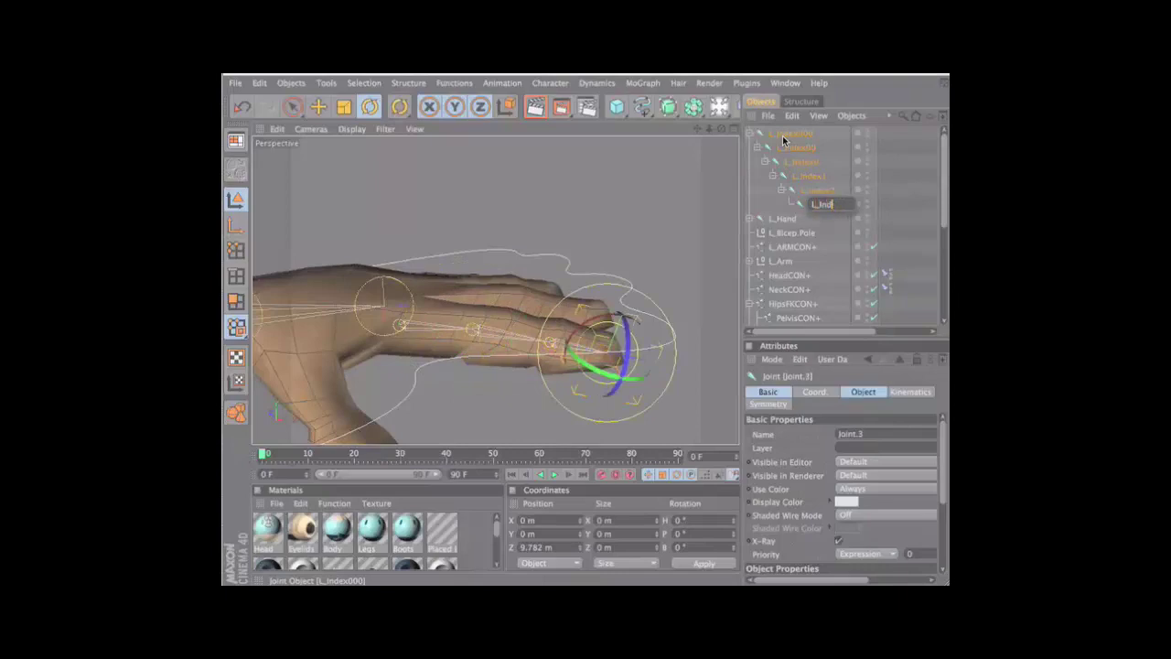
double_click(796, 162)
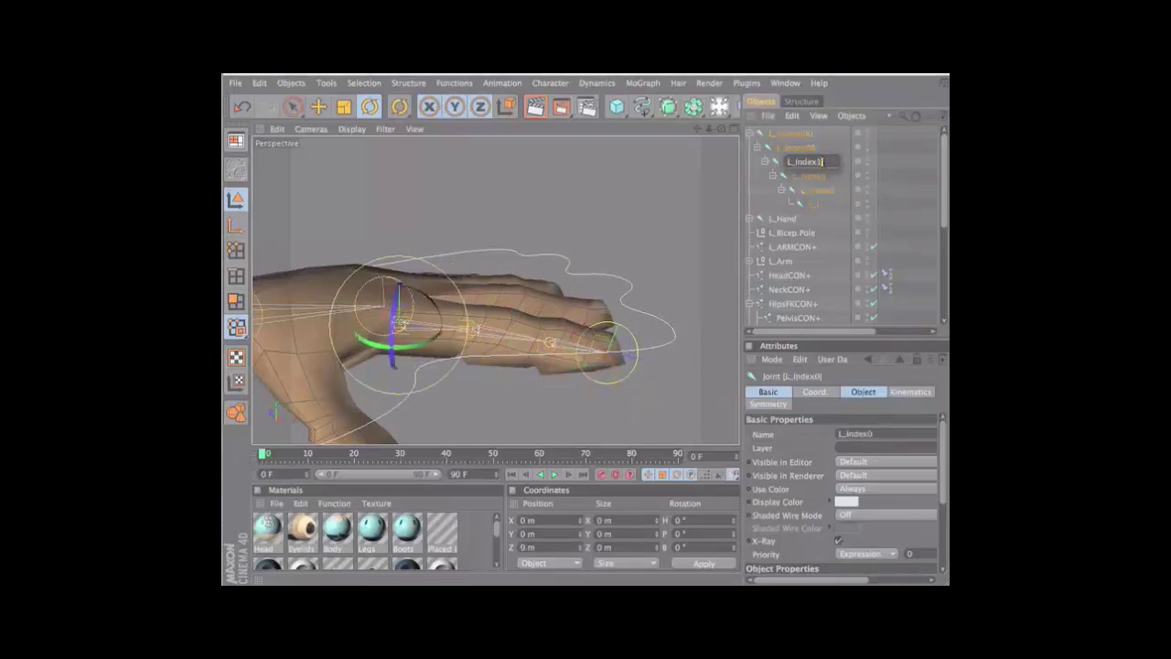
key("Tab")
key("Tab")
key("Tab")
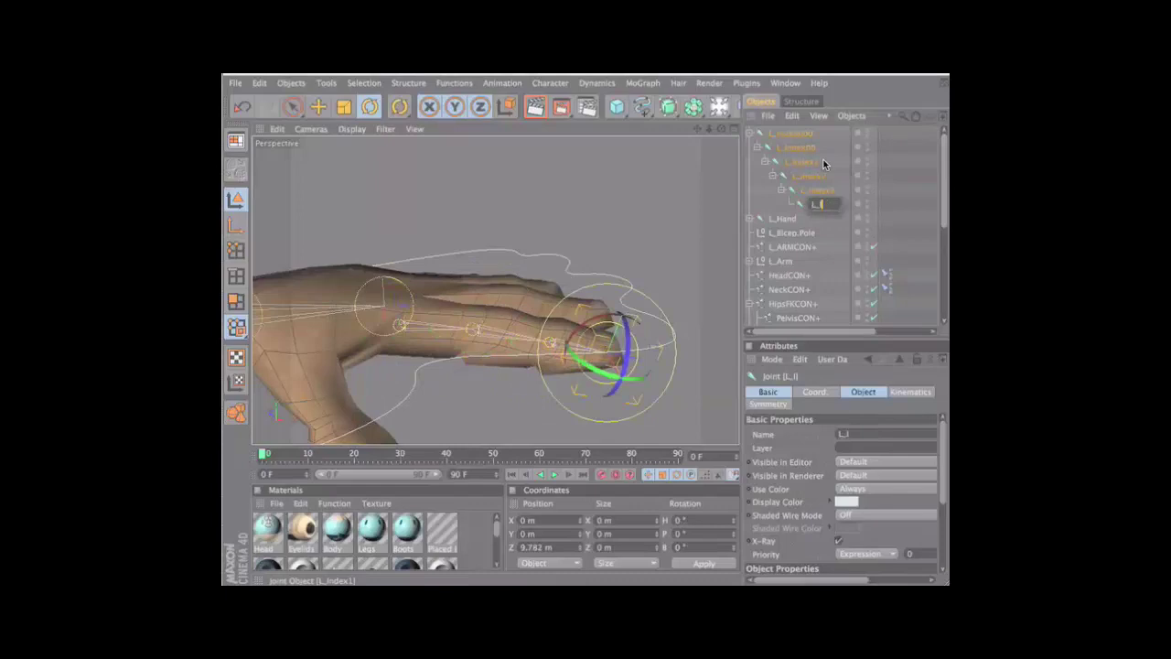
type("ndexTip")
key("Return")
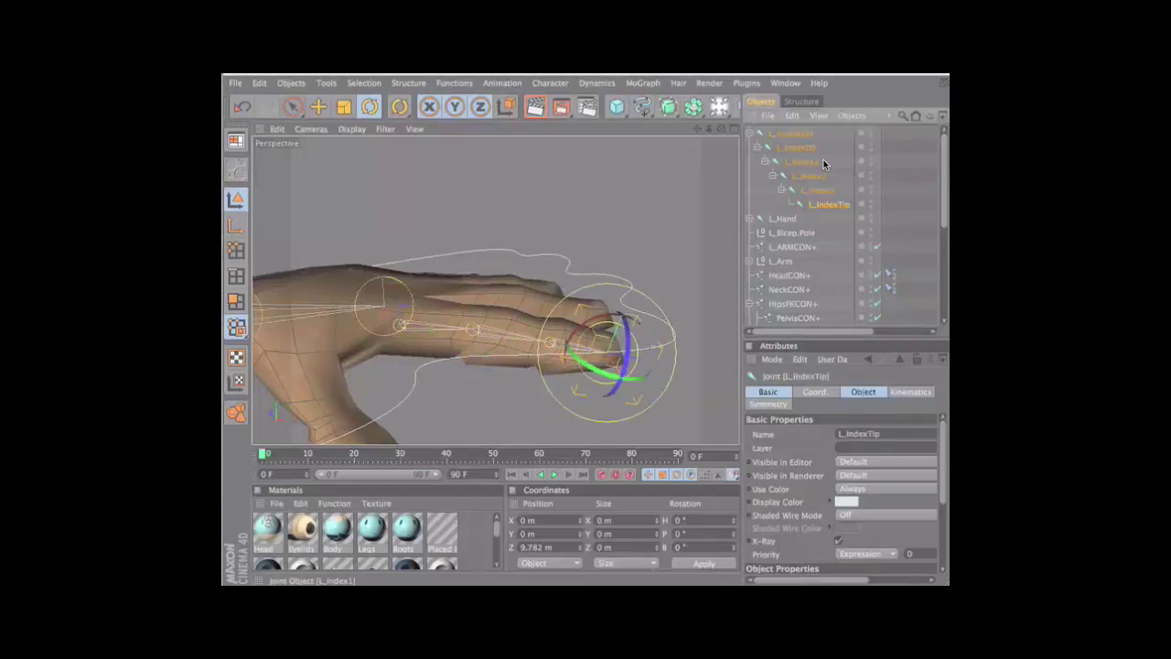
left_click(794, 134)
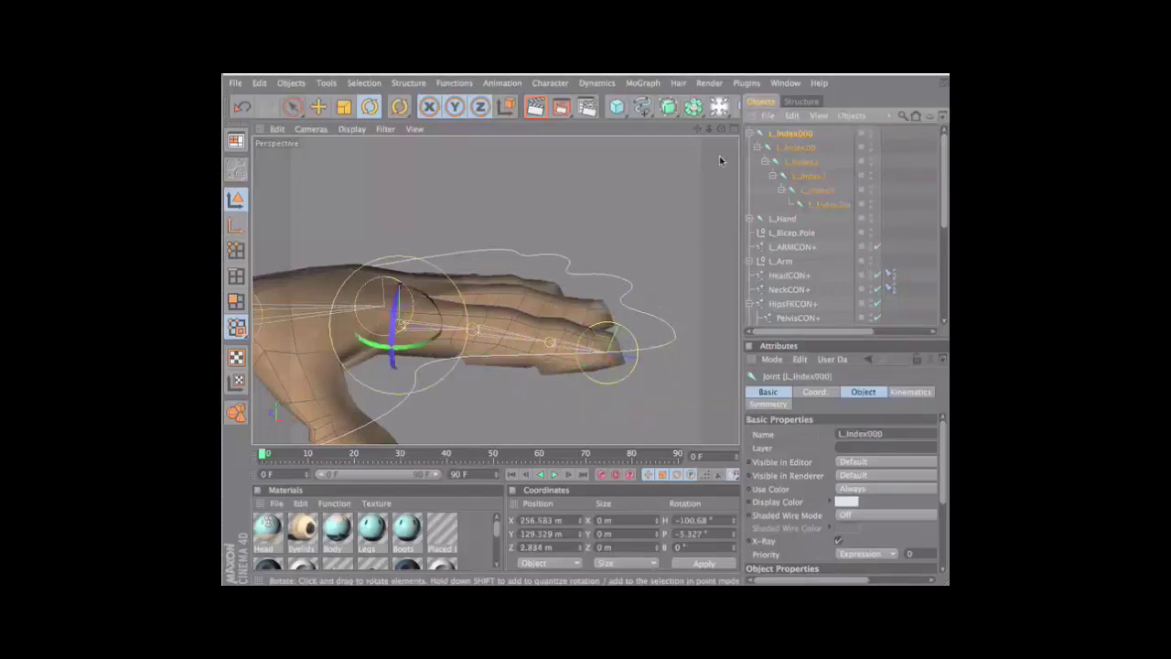
- Set L_Index000's bone type to Null in the Object tab and check L_Index00's bone setting
left_click(791, 134)
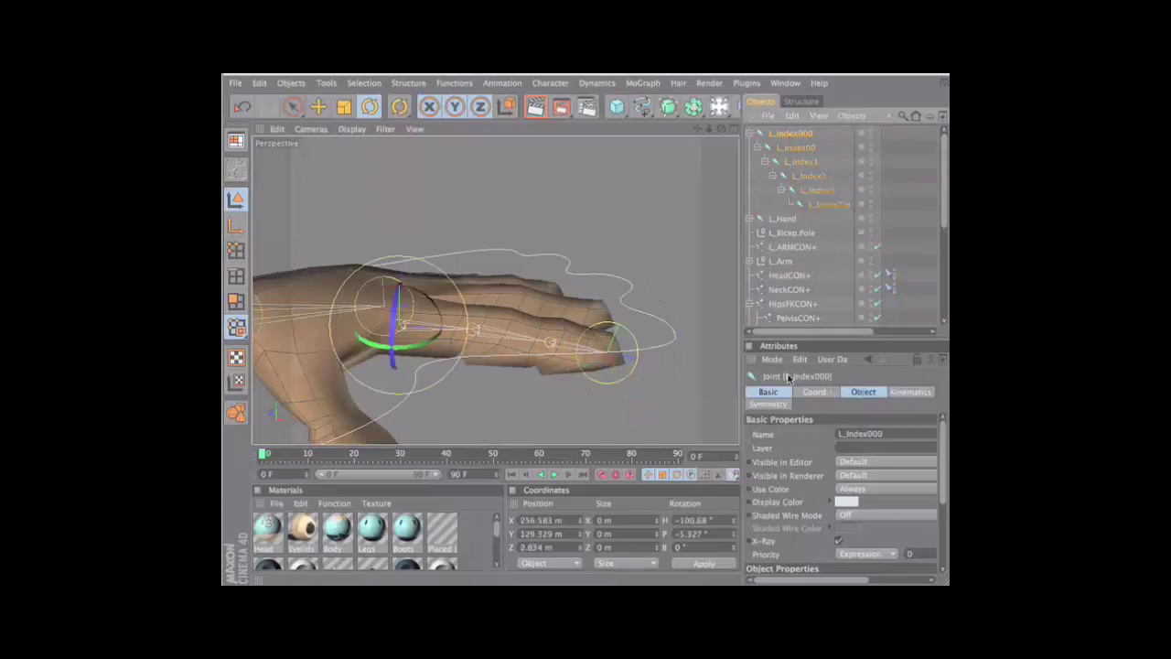
left_click(862, 392)
left_click(814, 433)
left_click(803, 449)
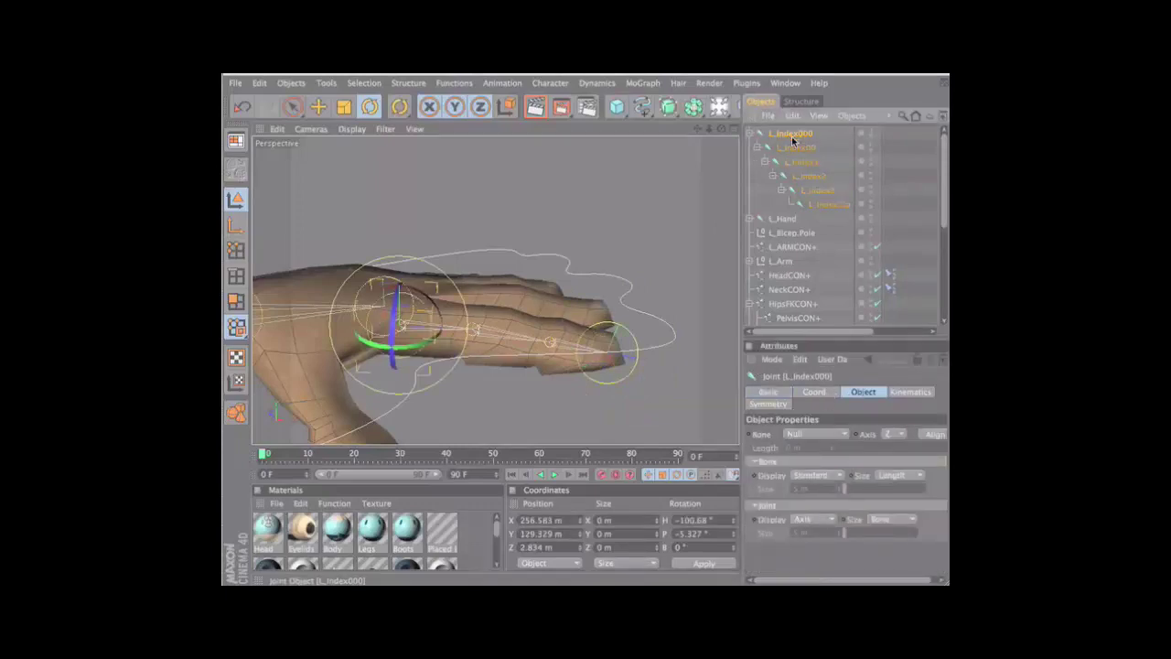
left_click(820, 439)
left_click(820, 455)
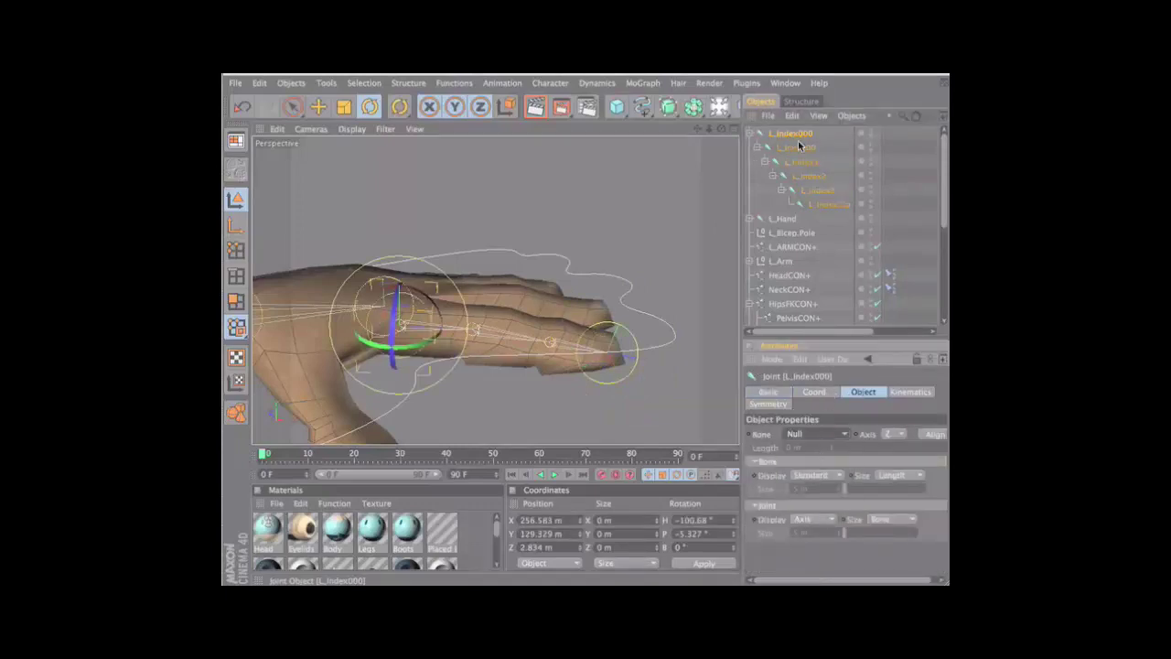
left_click(799, 147)
left_click(826, 433)
left_click(822, 447)
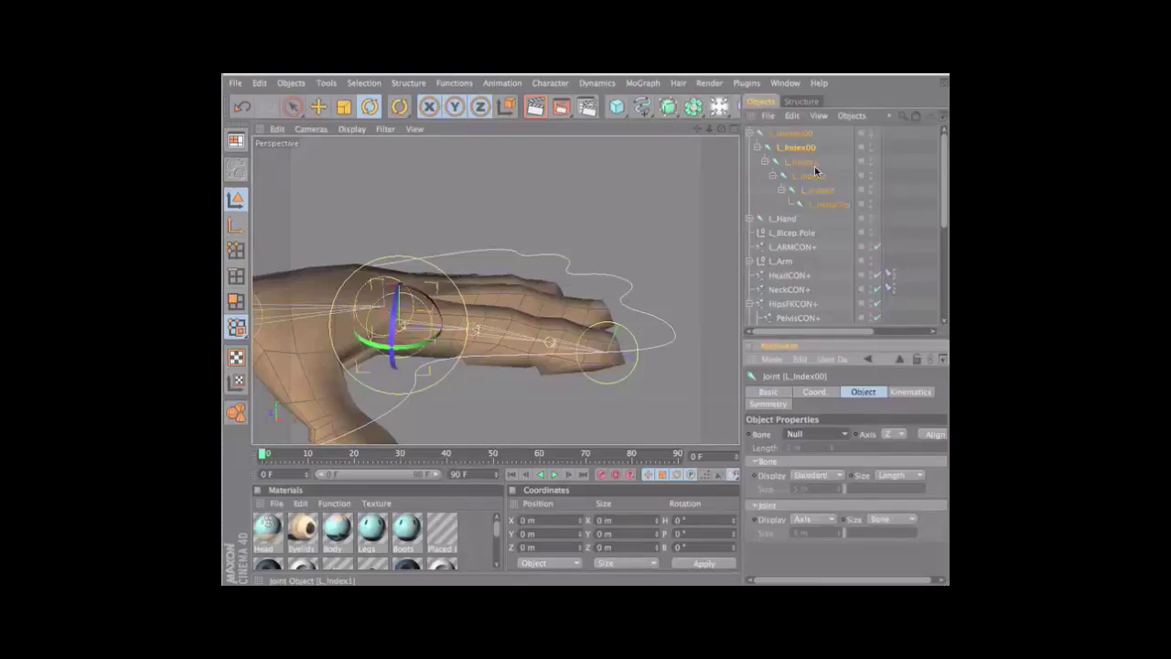
- Inspect the bone settings of L_Index00, L_Index1 and the joints down to L_IndexTip
left_click(811, 163)
left_click(812, 179, "shift")
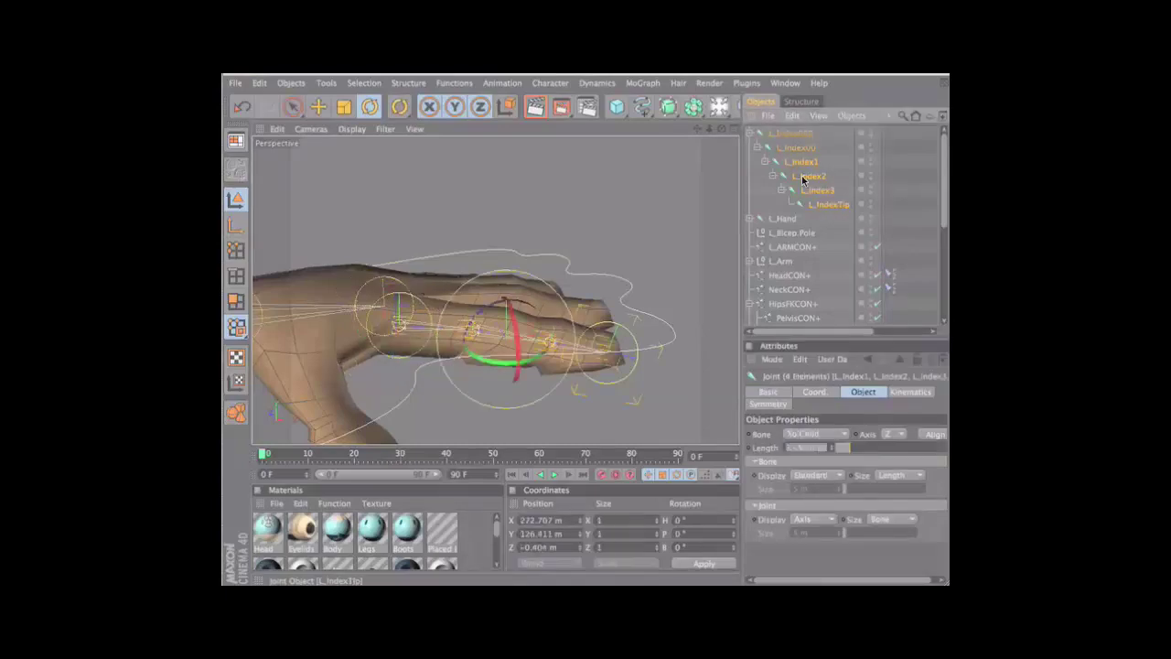
left_click(796, 147)
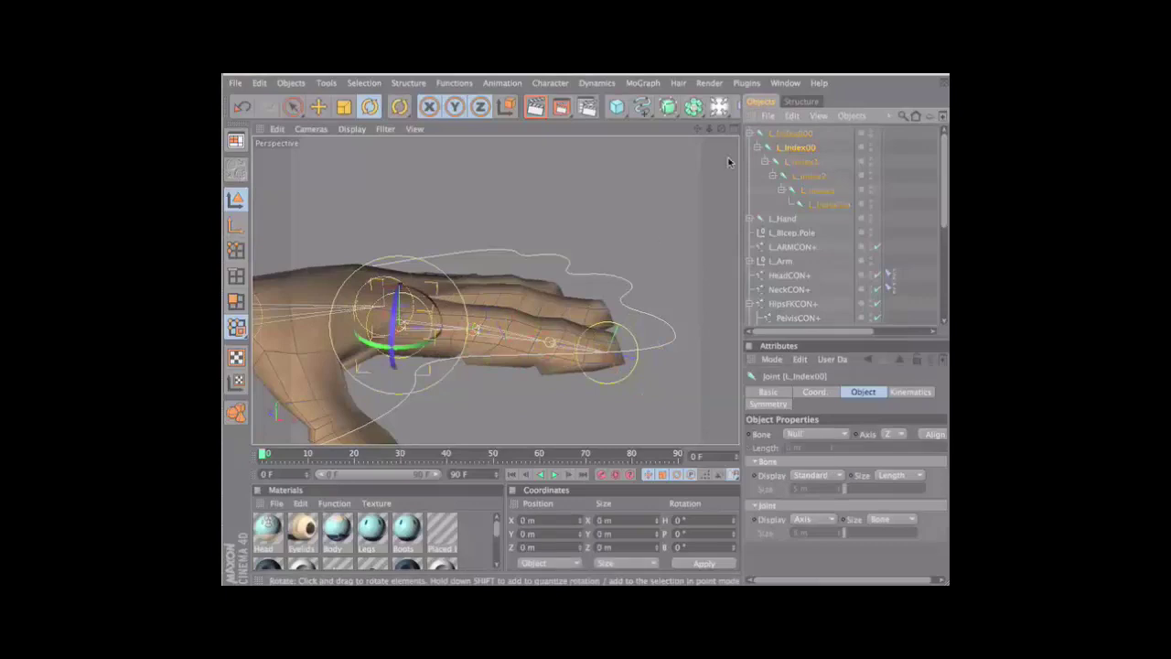
left_click(798, 163)
left_click(796, 147)
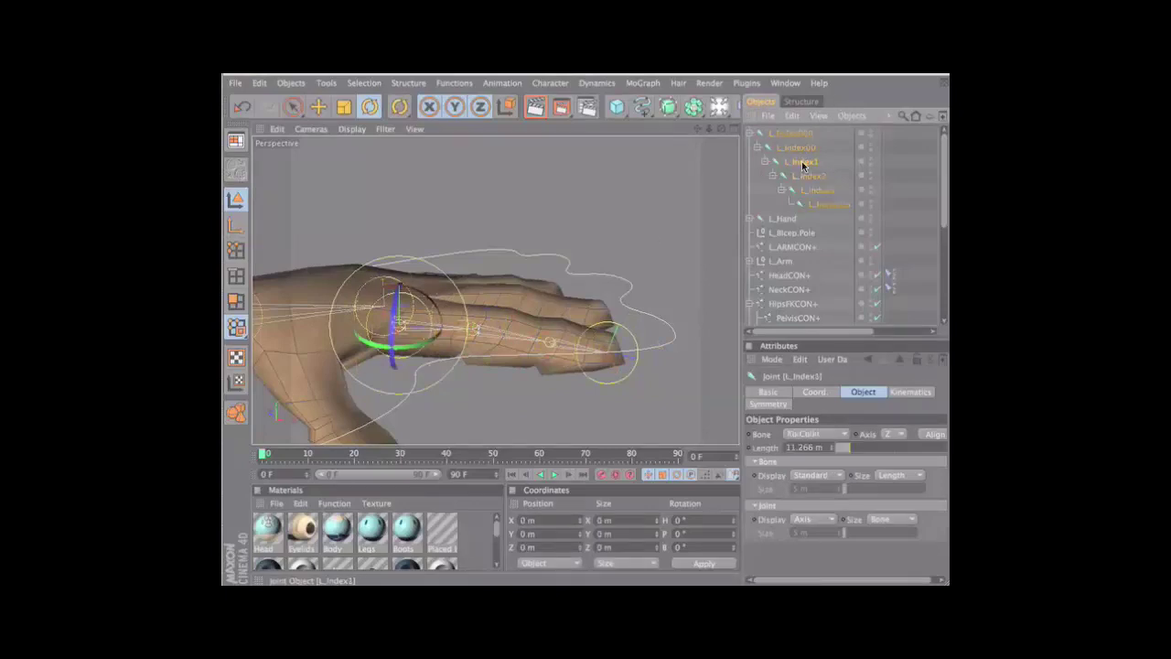
left_click(800, 162)
- Set Joint Display to None, with a custom joint size, on L_Index000 and L_Index00
left_click(792, 133)
left_click(796, 148, "shift")
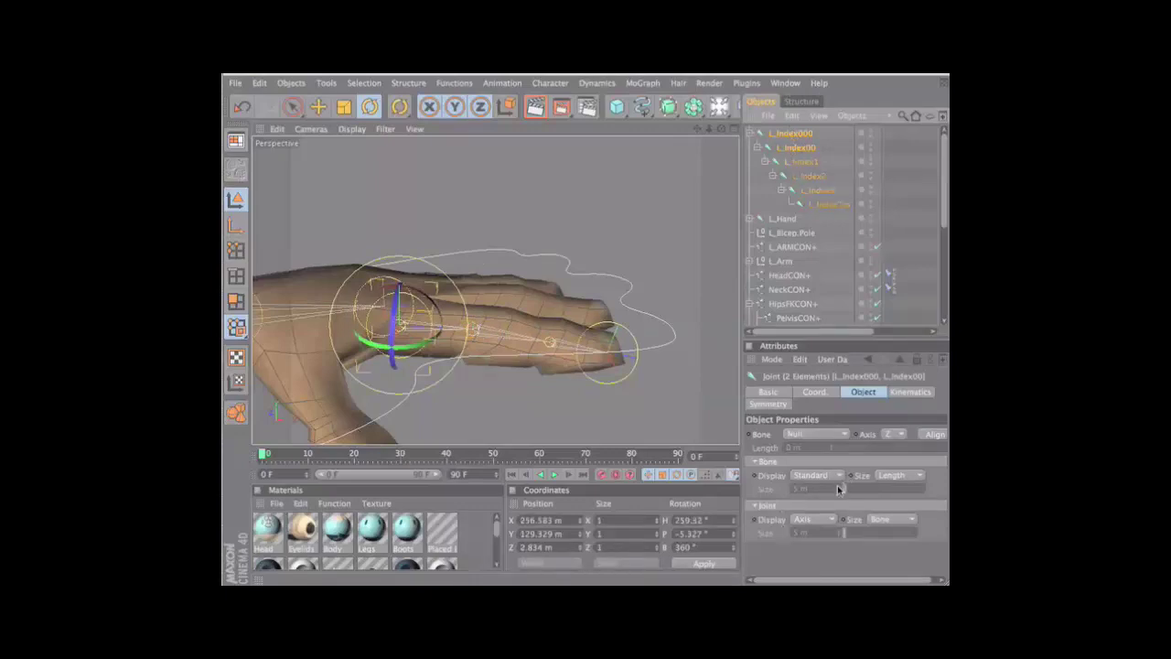
left_click_drag(878, 521, 843, 538)
left_click(810, 519)
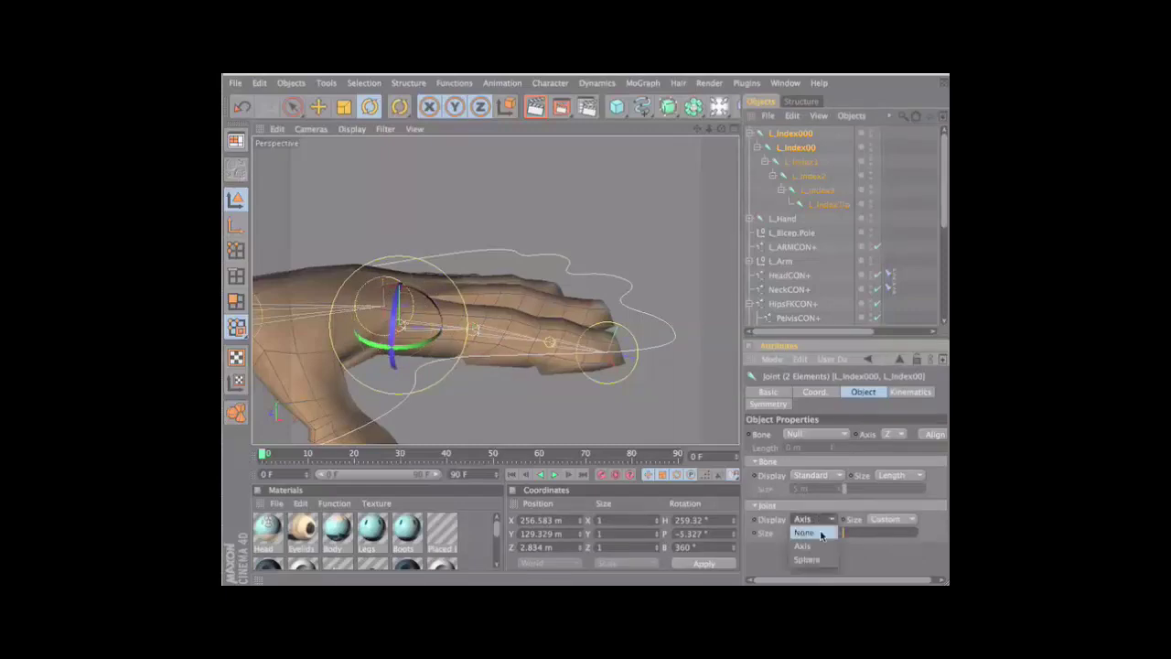
left_click(805, 529)
left_click(794, 147)
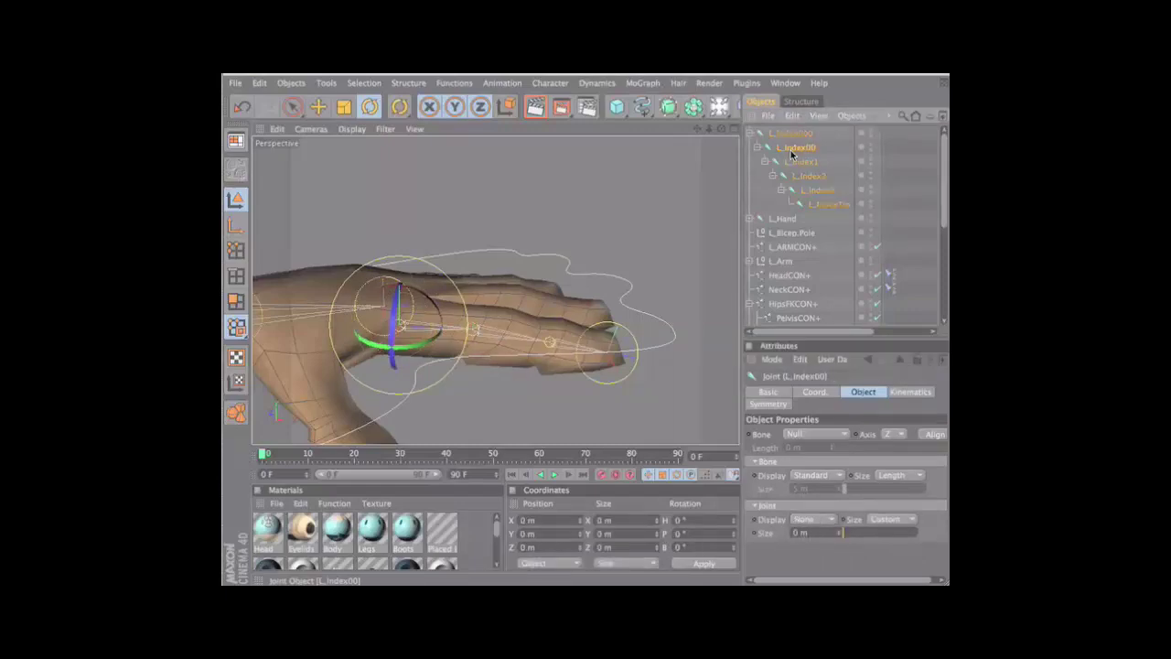
- Collapse the L_Index000 hierarchy and orbit around to the back of the hand
left_click(750, 133)
left_click(787, 134)
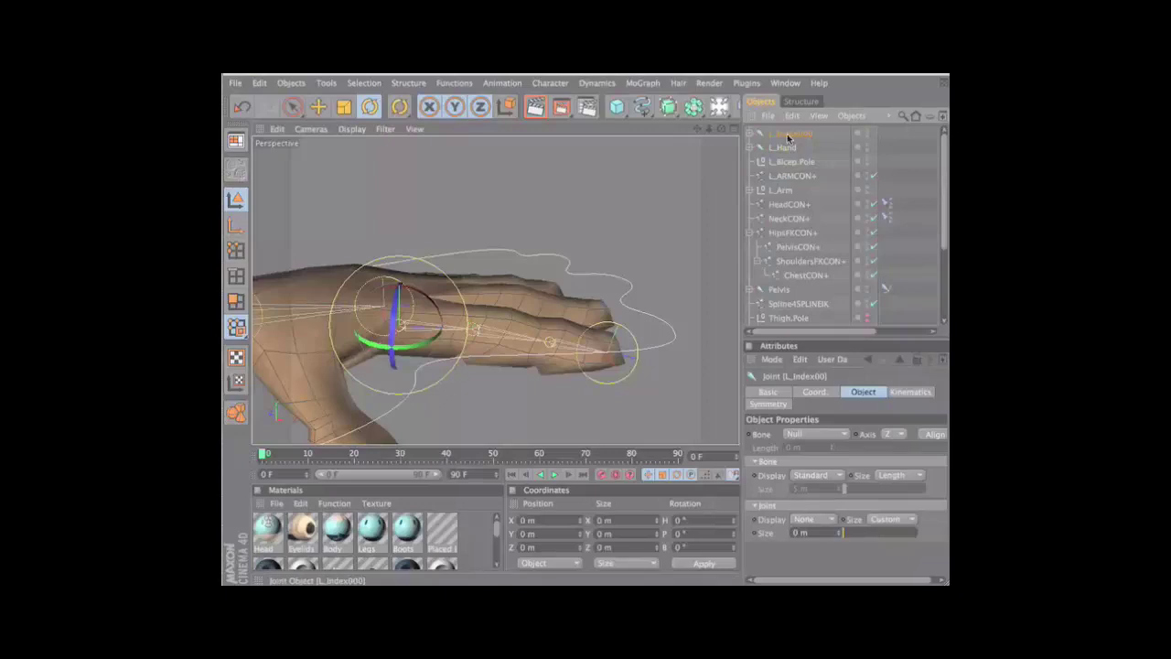
left_click_drag(587, 321, 457, 302, "alt")
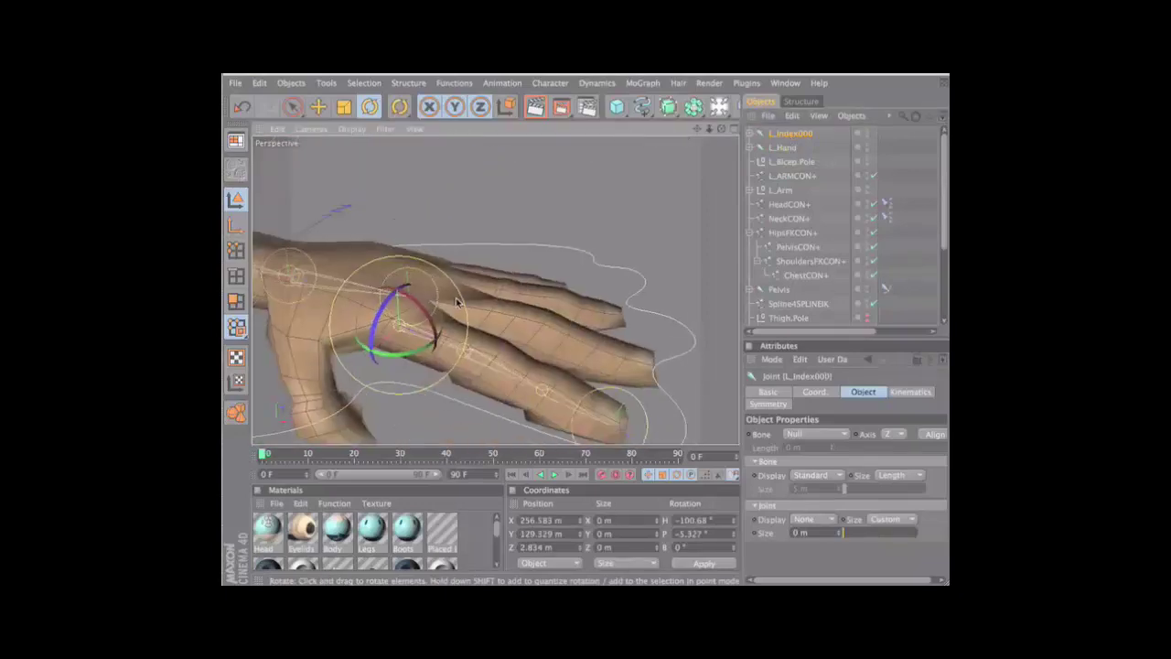
left_click_drag(536, 298, 498, 322, "alt")
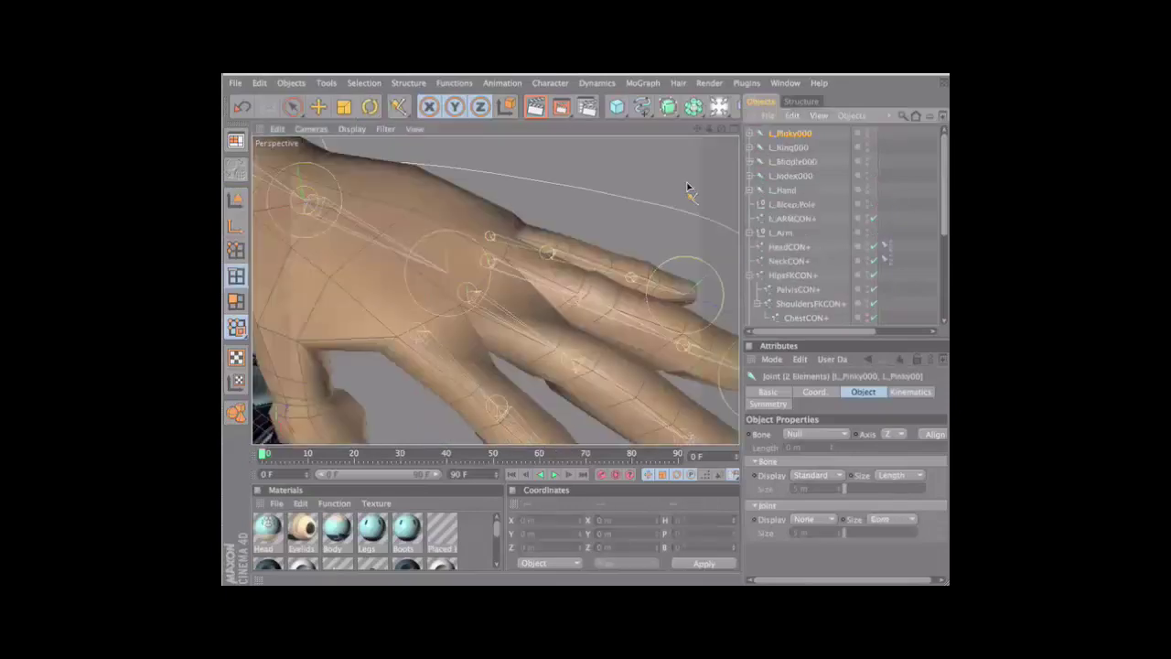
scroll(589, 332, "down", 2)
- Nest the L_Pinky000, L_Ring000, L_Middle000 and L_Index000 chains under L_Fingers inside L_Hand
scroll(606, 271, "down", 1)
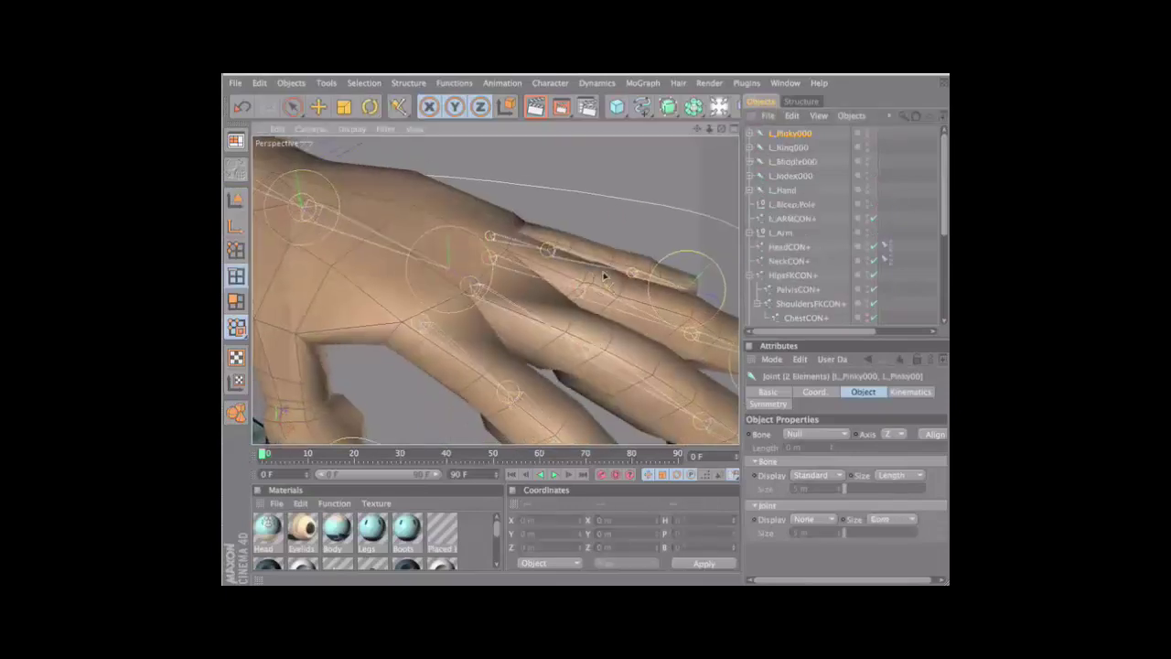
scroll(595, 335, "down", 3)
scroll(590, 311, "down", 2)
mouse_move(591, 311)
left_mouse_down("alt")
mouse_move(698, 162)
mouse_move(598, 332)
mouse_move(656, 214)
left_mouse_up("alt")
left_click(786, 190, "shift")
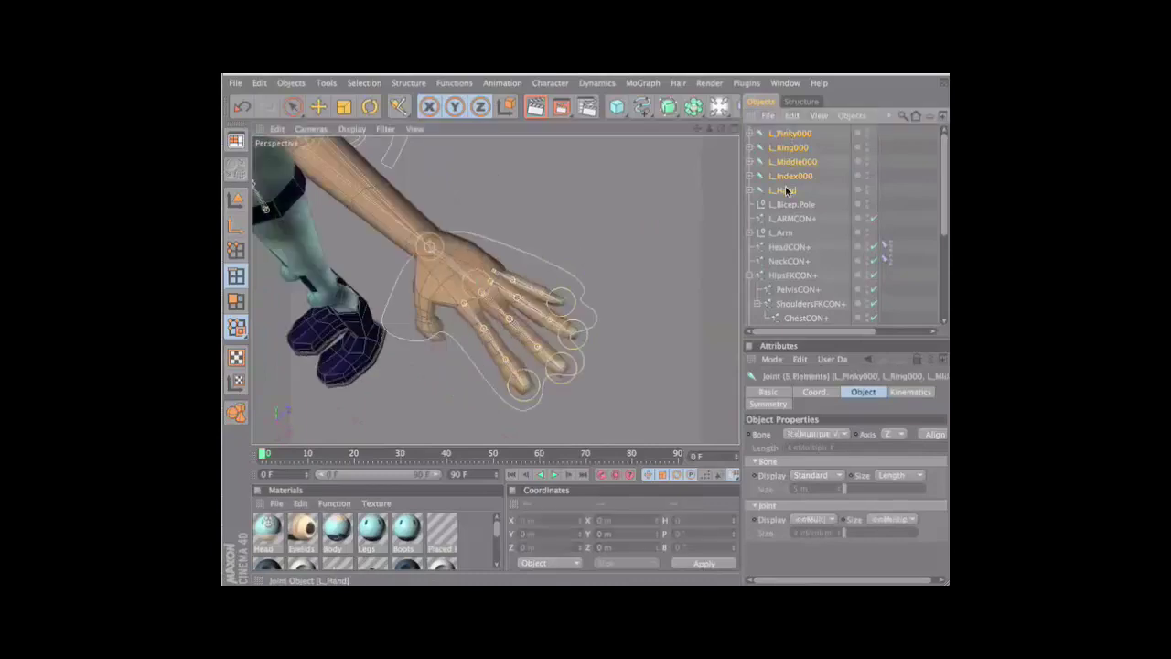
left_click(751, 190)
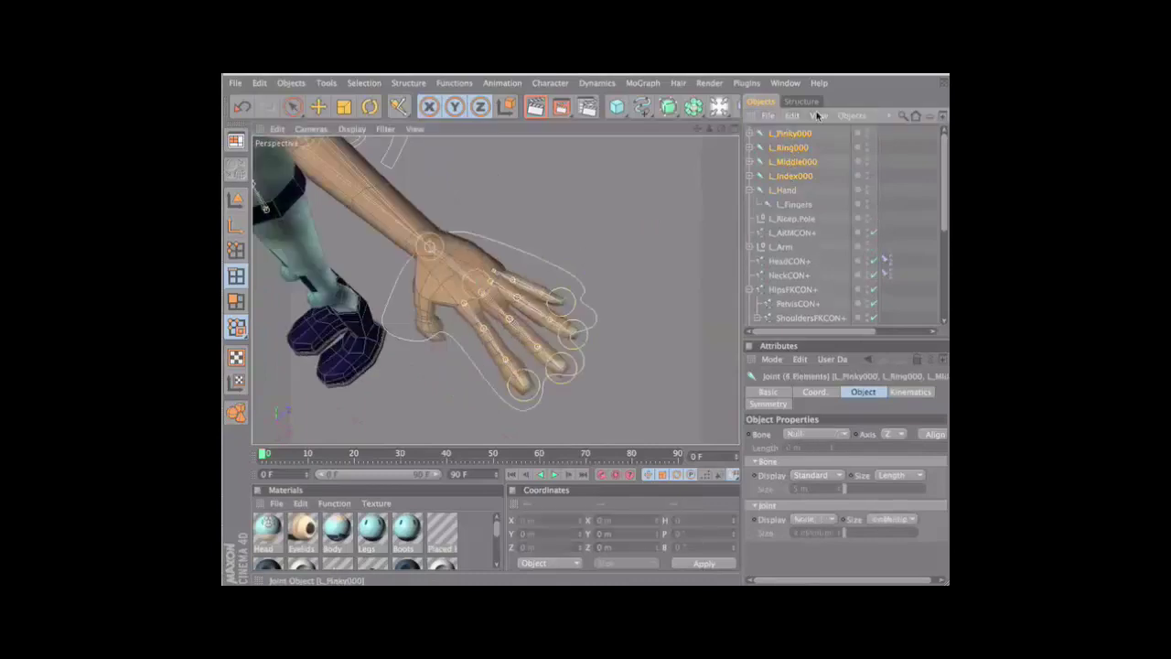
left_click_drag(799, 184, 799, 204)
mouse_move(674, 225)
left_mouse_down("alt")
mouse_move(586, 321)
mouse_move(591, 249)
left_mouse_up("alt")
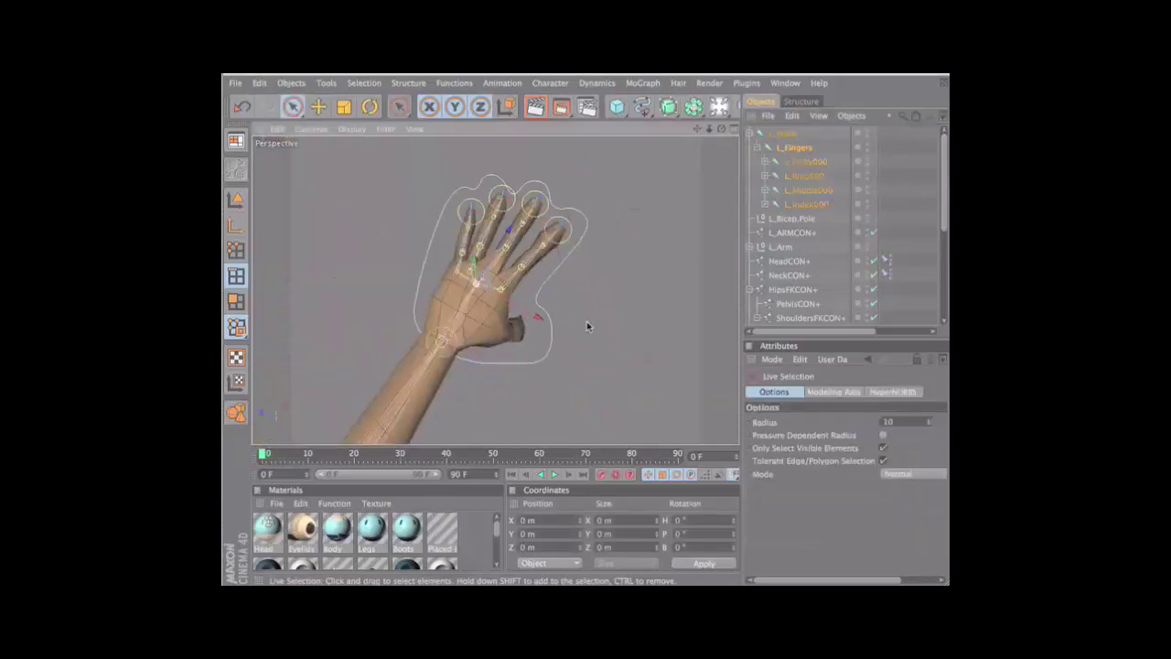
mouse_move(516, 289)
left_mouse_down("alt")
mouse_move(494, 320)
mouse_move(588, 325)
left_mouse_up("alt")
scroll(831, 231, "down", 5)
- On the Wrestler mesh, loop-select three edge loops from the wrist along the thumb
left_click(799, 318)
key("u")
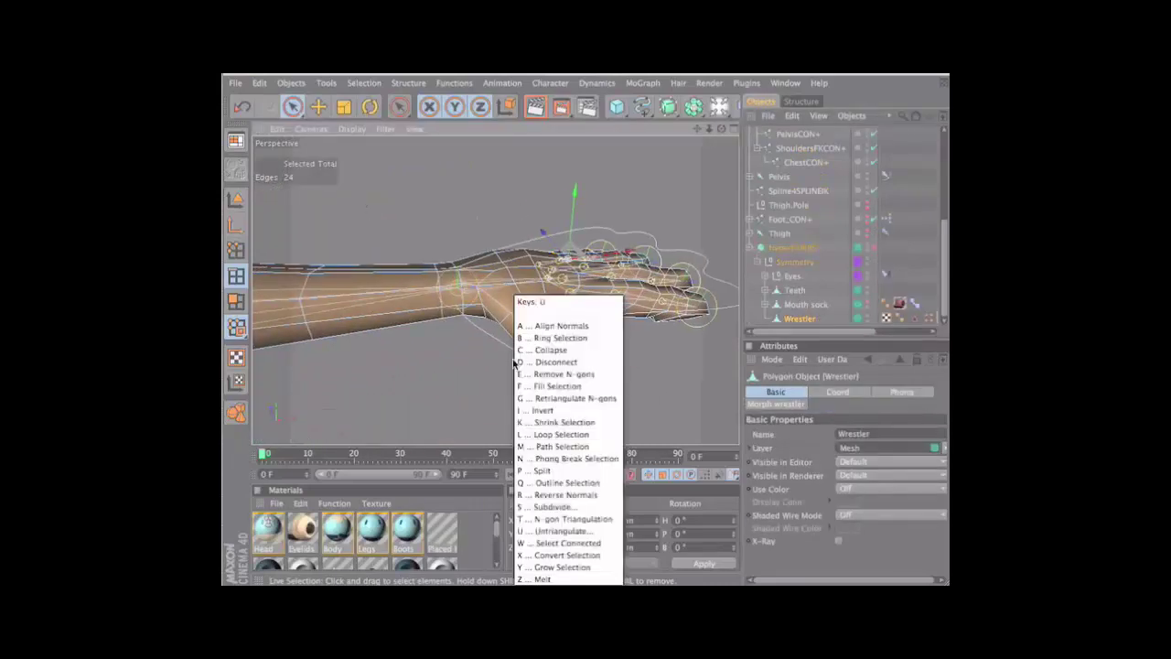
key("l")
left_click(527, 318)
left_click_drag(586, 334, 536, 358, "alt")
left_click(534, 353, "shift")
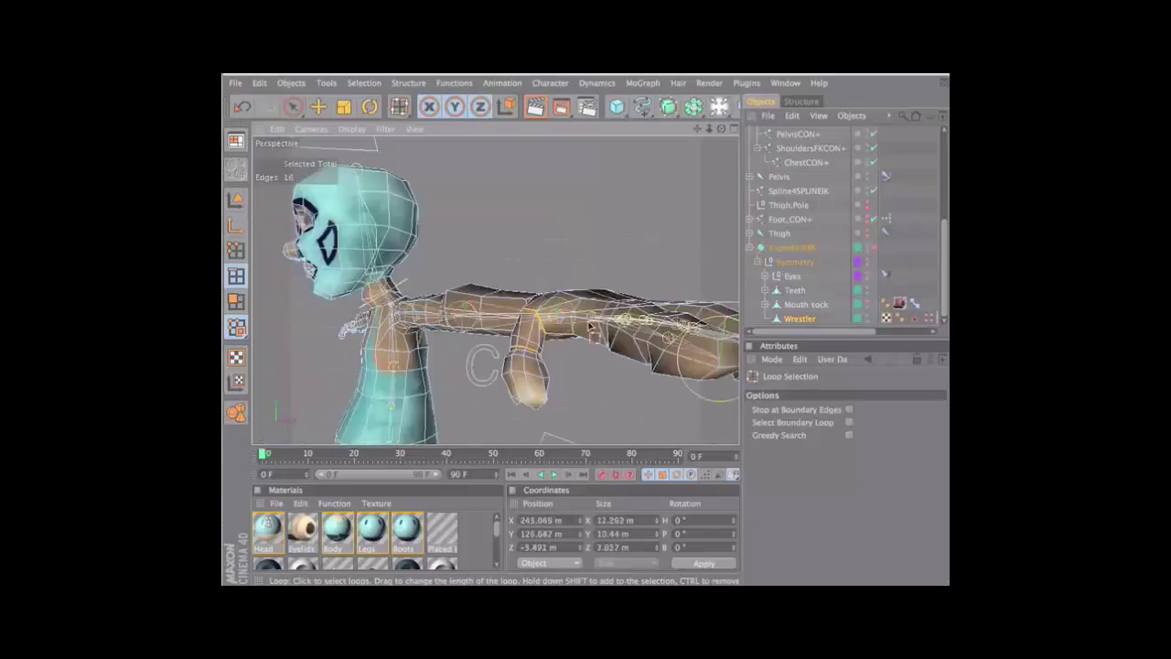
left_click(527, 409, "shift")
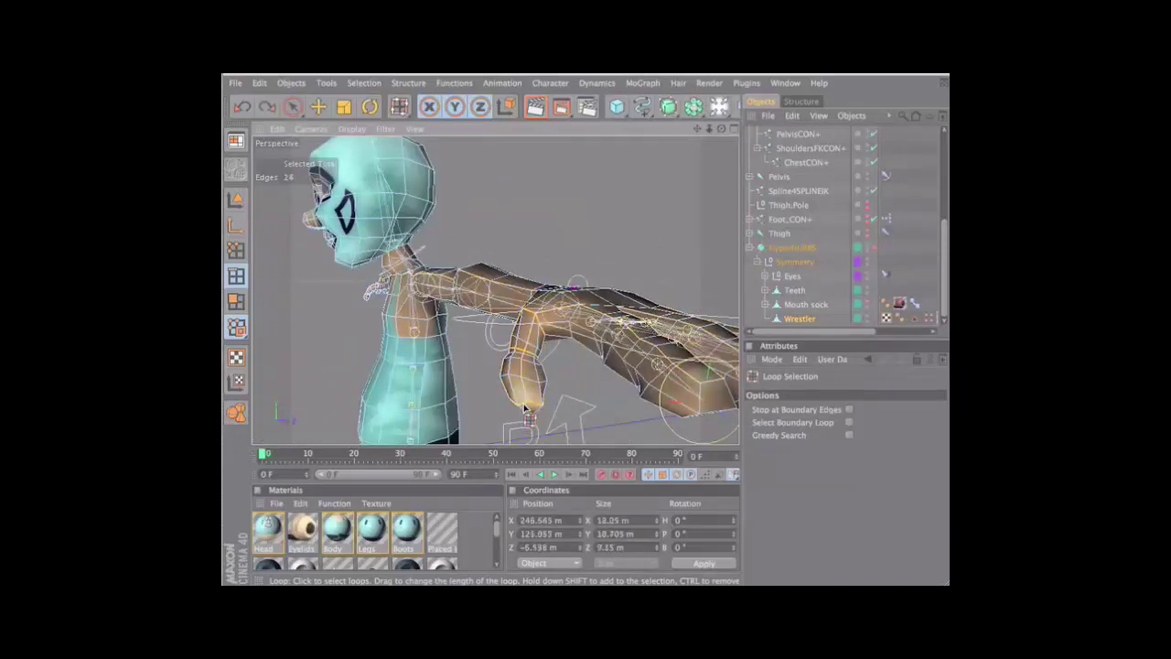
- Convert the selected edge loops into joints with Character > Conversion > Convert To Joints
left_click_drag(527, 409, 565, 85, "alt")
left_click(564, 85)
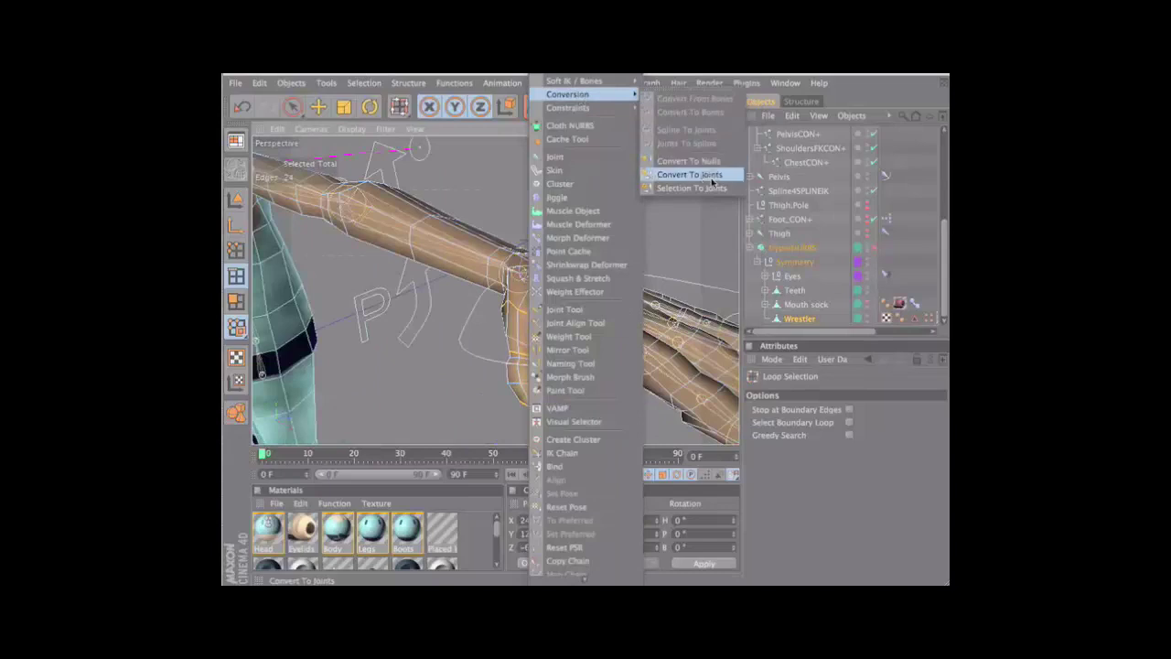
left_click(682, 175)
left_click(780, 149)
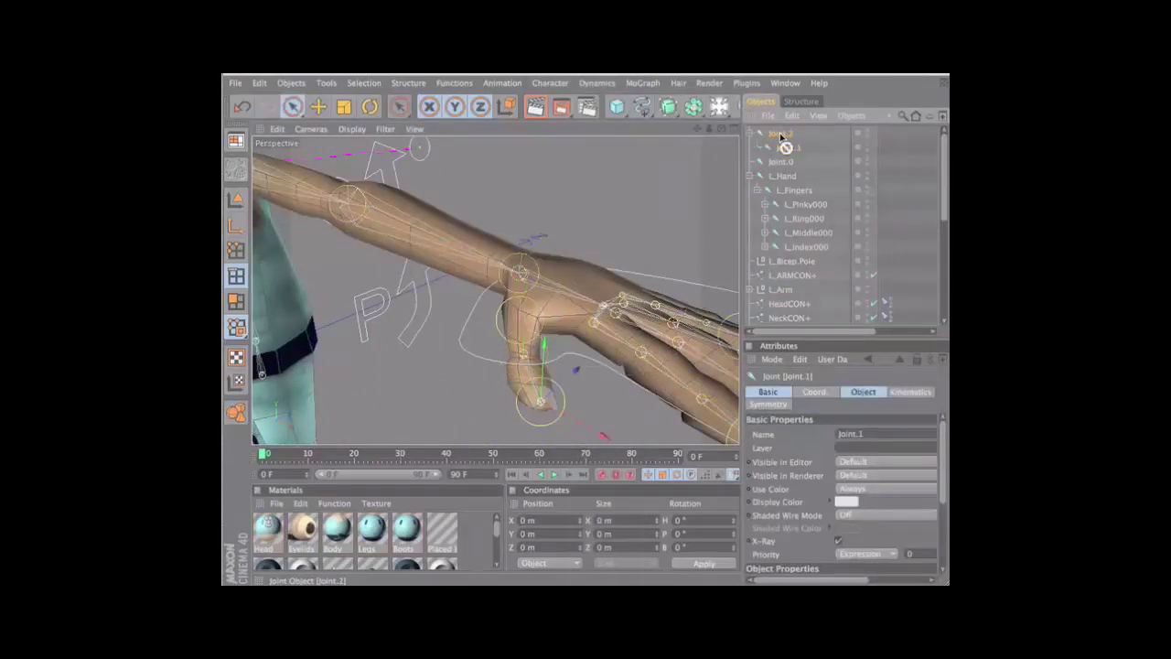
- Nest the thumb joints into one chain under Joint.0 and align them with the Joint Align Tool
left_click_drag(781, 135, 778, 132)
left_click_drag(693, 188, 662, 196, "alt")
left_click(550, 82)
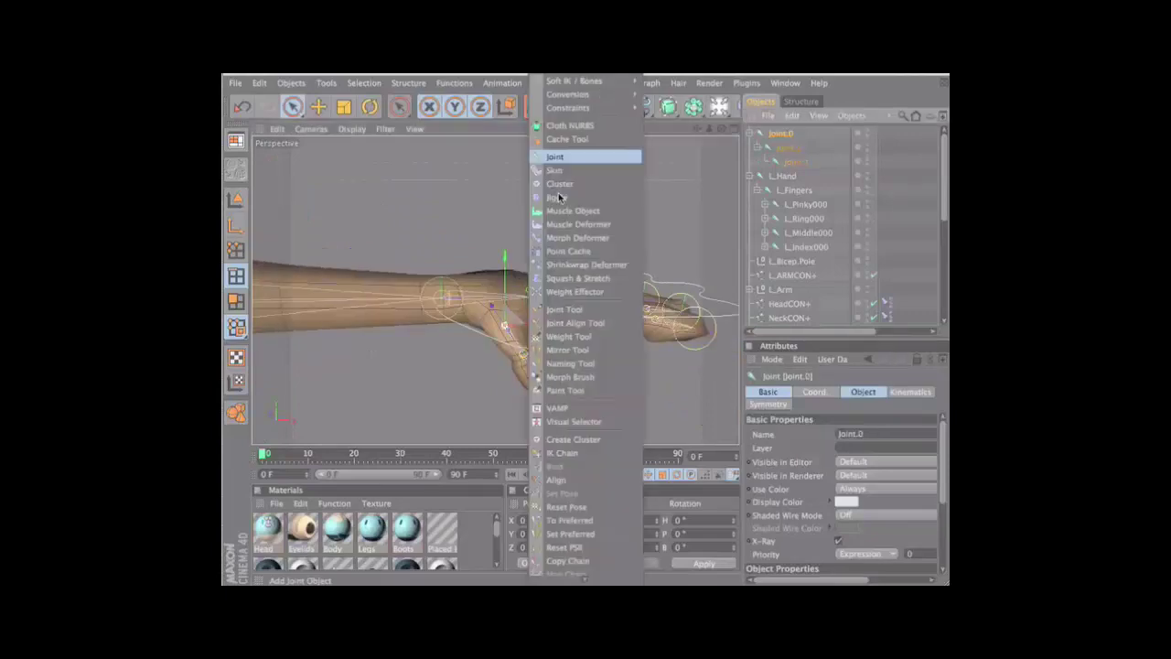
left_click(575, 323)
left_click(862, 478)
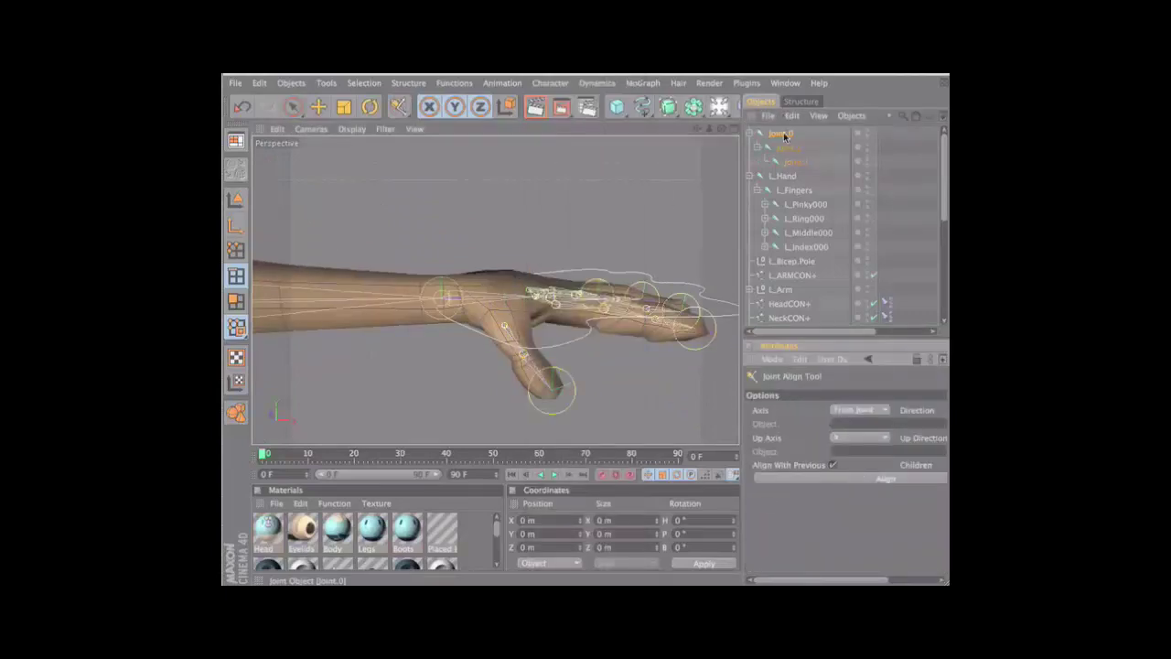
key("space")
- Rotate Joint.0 to follow the thumb, reaching H -156.259°, P -60.97°, B 22.957°
mouse_move(536, 243)
left_mouse_down("alt")
mouse_move(446, 343)
mouse_move(556, 284)
mouse_move(586, 328)
mouse_move(600, 312)
left_mouse_up("alt")
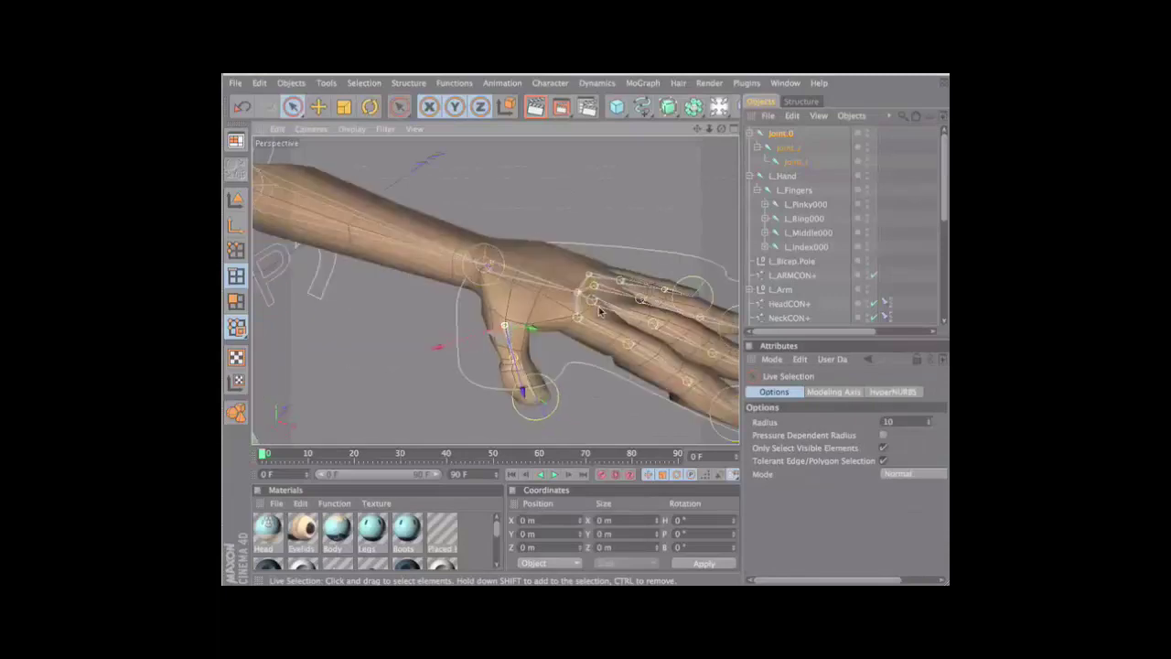
mouse_move(528, 360)
left_mouse_down("alt")
mouse_move(552, 320)
mouse_move(546, 334)
mouse_move(458, 346)
mouse_move(476, 393)
mouse_move(586, 321)
left_mouse_up("alt")
key("r")
left_click(236, 198)
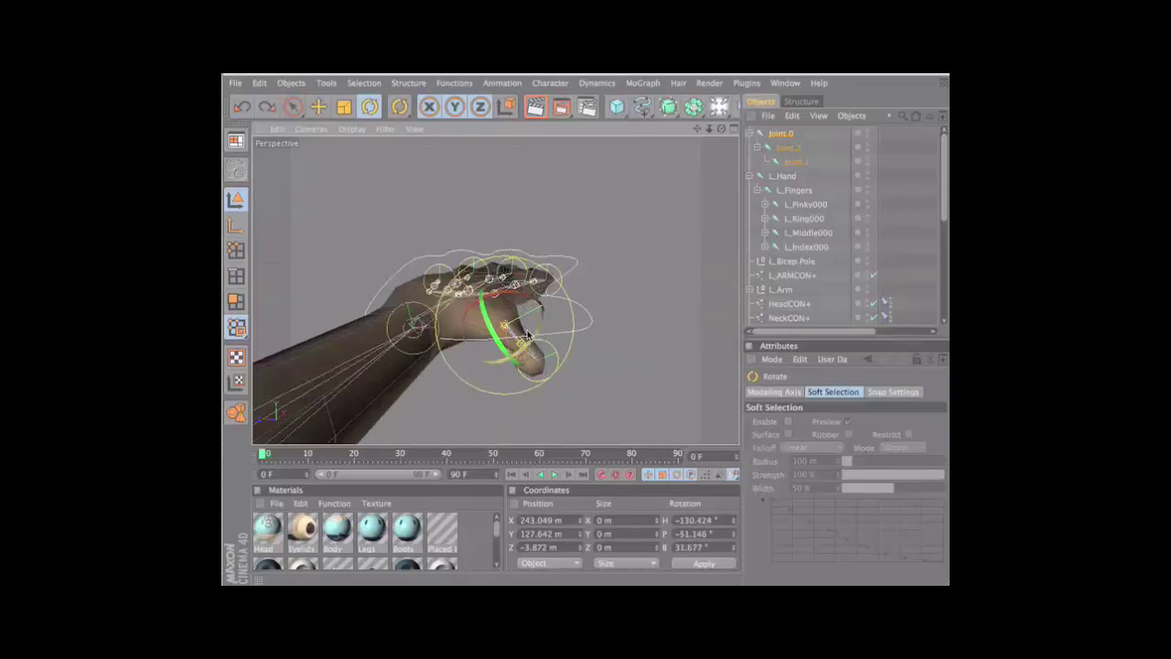
mouse_move(517, 330)
left_mouse_down()
mouse_move(532, 299)
mouse_move(617, 327)
mouse_move(549, 320)
mouse_move(561, 325)
mouse_move(485, 340)
mouse_move(490, 354)
mouse_move(473, 357)
mouse_move(588, 327)
mouse_move(535, 321)
mouse_move(471, 366)
mouse_move(587, 326)
mouse_move(467, 364)
mouse_move(497, 262)
mouse_move(464, 237)
mouse_move(466, 275)
mouse_move(587, 325)
left_mouse_up()
key("space")
key("r")
key("space")
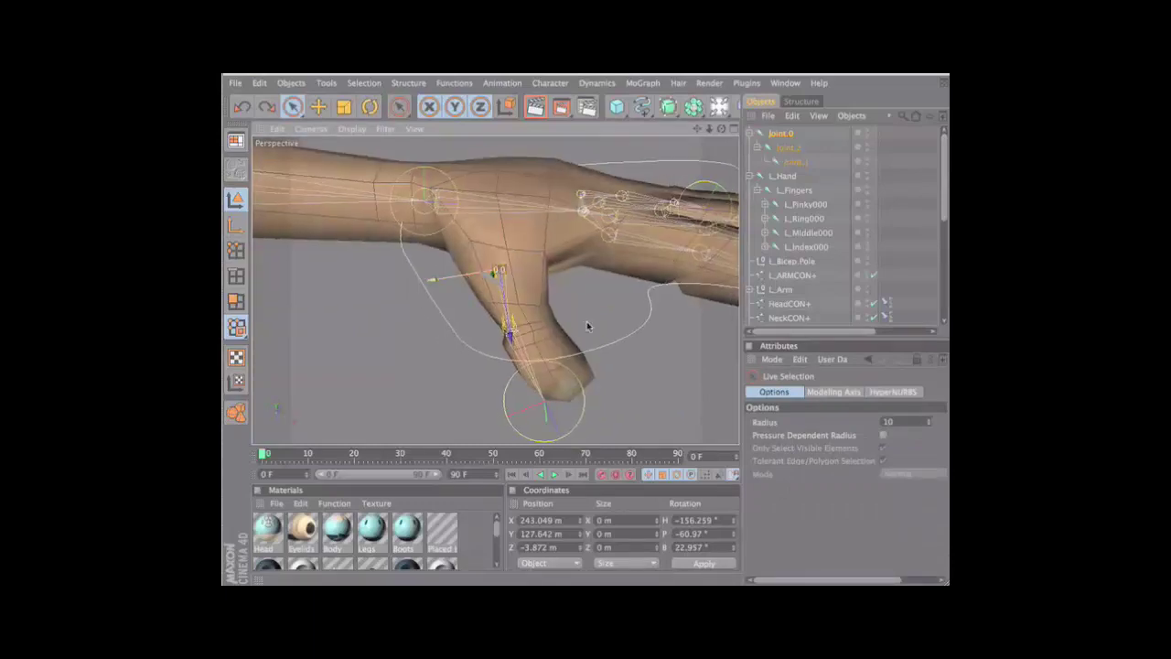
- Select Joint.0 and re-align the thumb chain with the Joint Align Tool
left_click(437, 321)
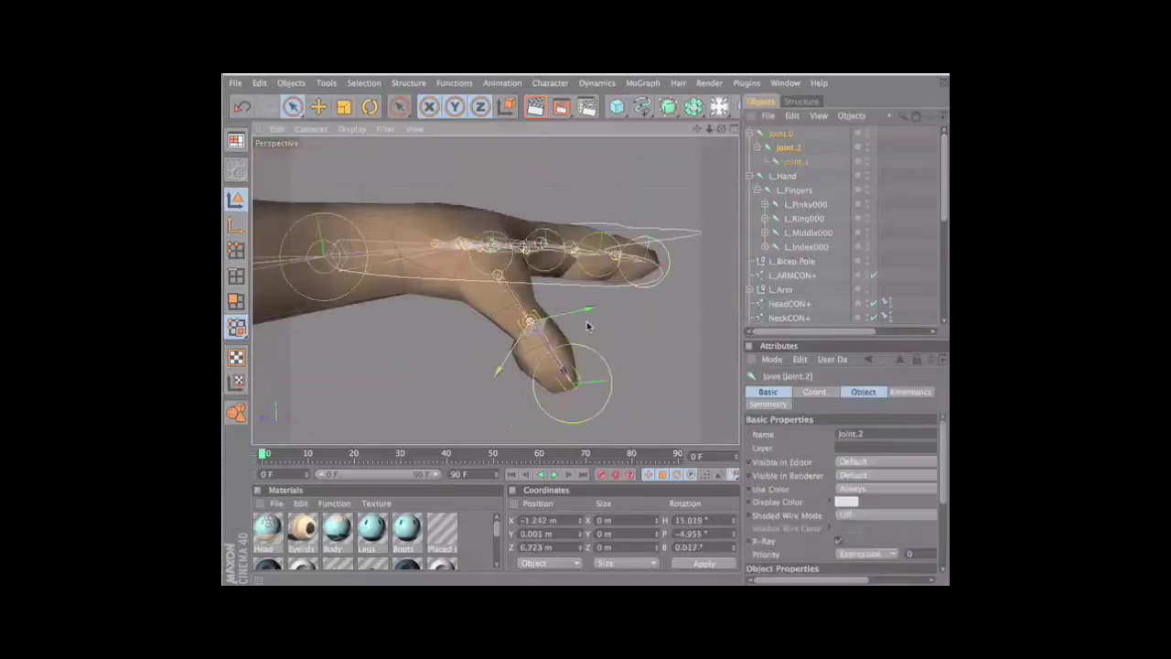
mouse_move(587, 326)
left_mouse_down("alt")
mouse_move(514, 312)
mouse_move(546, 316)
mouse_move(526, 311)
left_mouse_up("alt")
key("r")
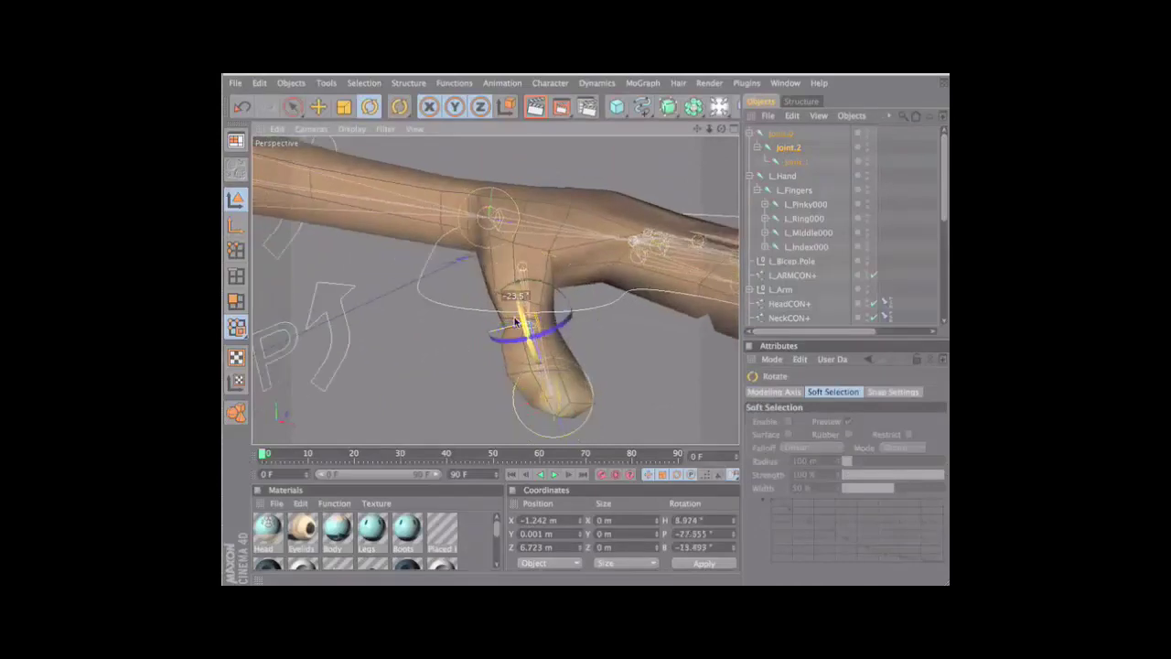
left_click(645, 249)
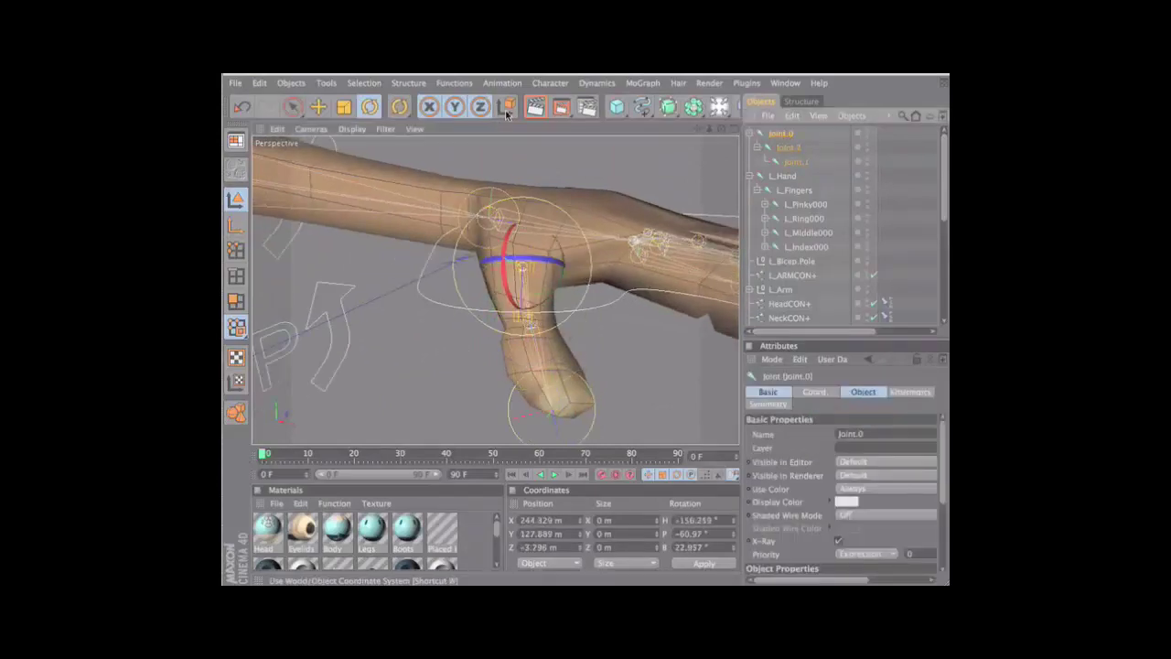
left_click(550, 82)
left_click(572, 323)
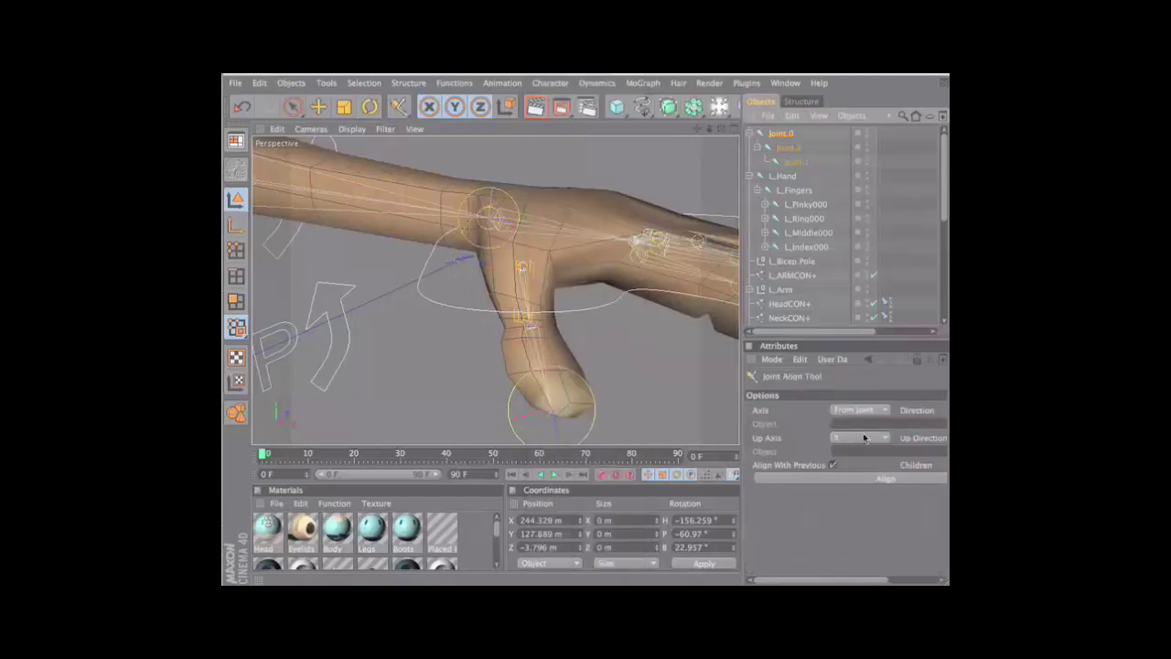
left_click(860, 479)
key("space")
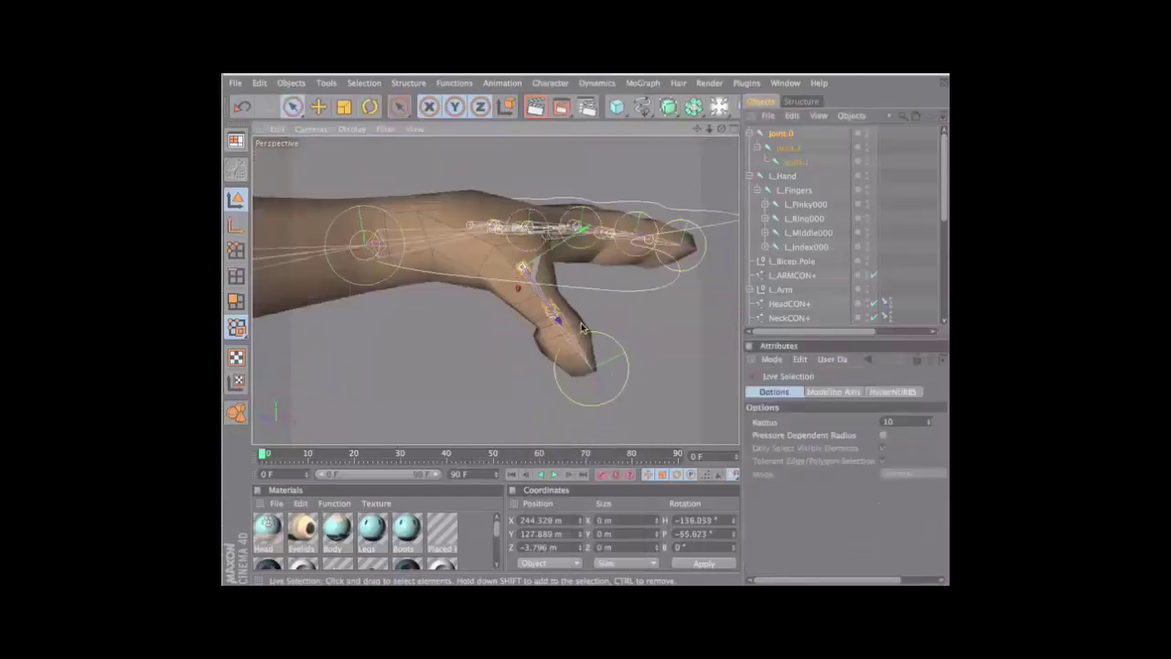
- Twist Joint.0's bank to H -139.033°, P -55.623°, B 30.049°
mouse_move(669, 192)
left_mouse_down("alt")
mouse_move(592, 327)
mouse_move(642, 215)
left_mouse_up("alt")
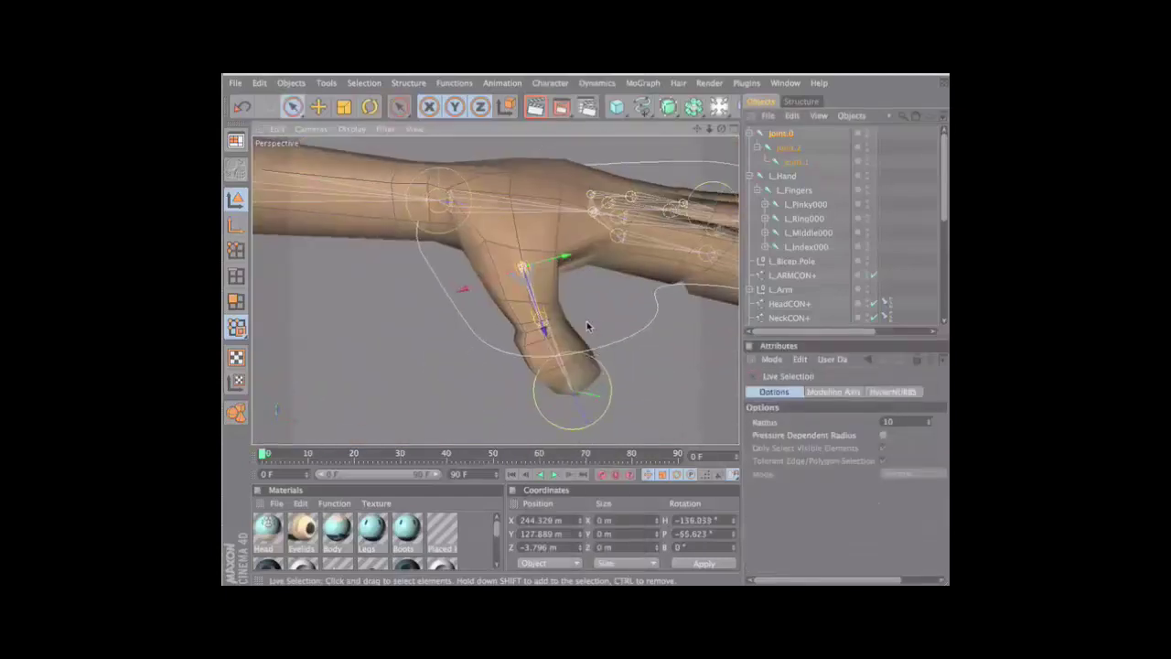
key("r")
mouse_move(560, 269)
left_mouse_down()
mouse_move(487, 295)
mouse_move(517, 274)
left_mouse_up()
- Rename Joint.0 to L_Thumb000, duplicate it, and name the duplicate L_Thumb0001
left_click(782, 133)
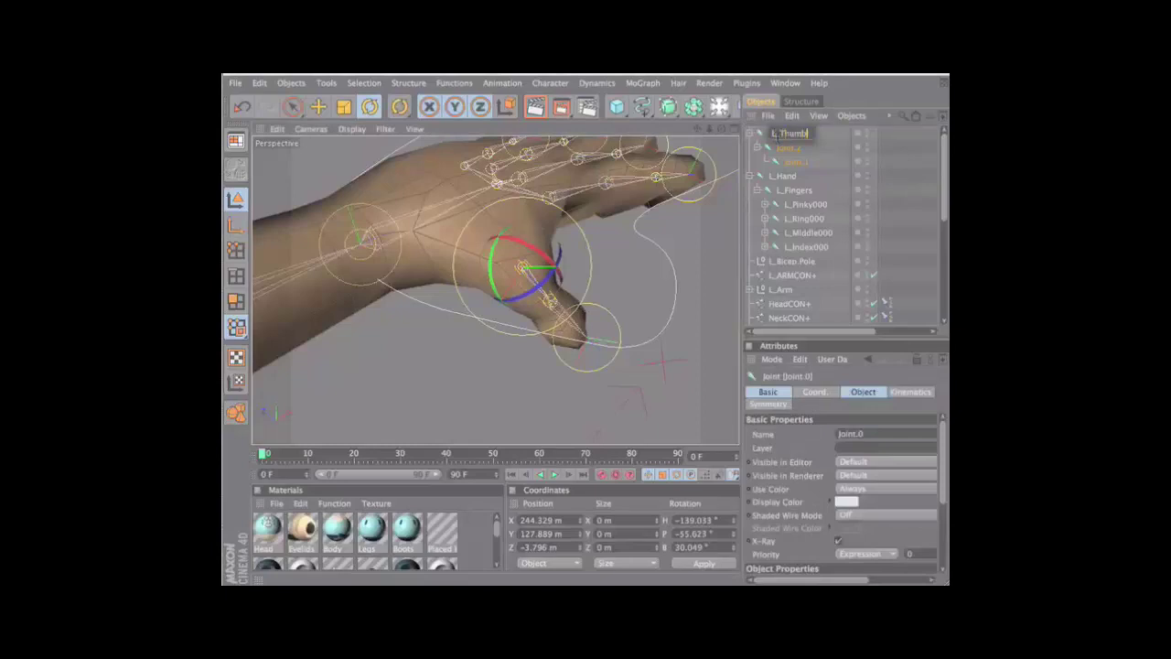
type("000")
key("Return")
left_click(758, 149)
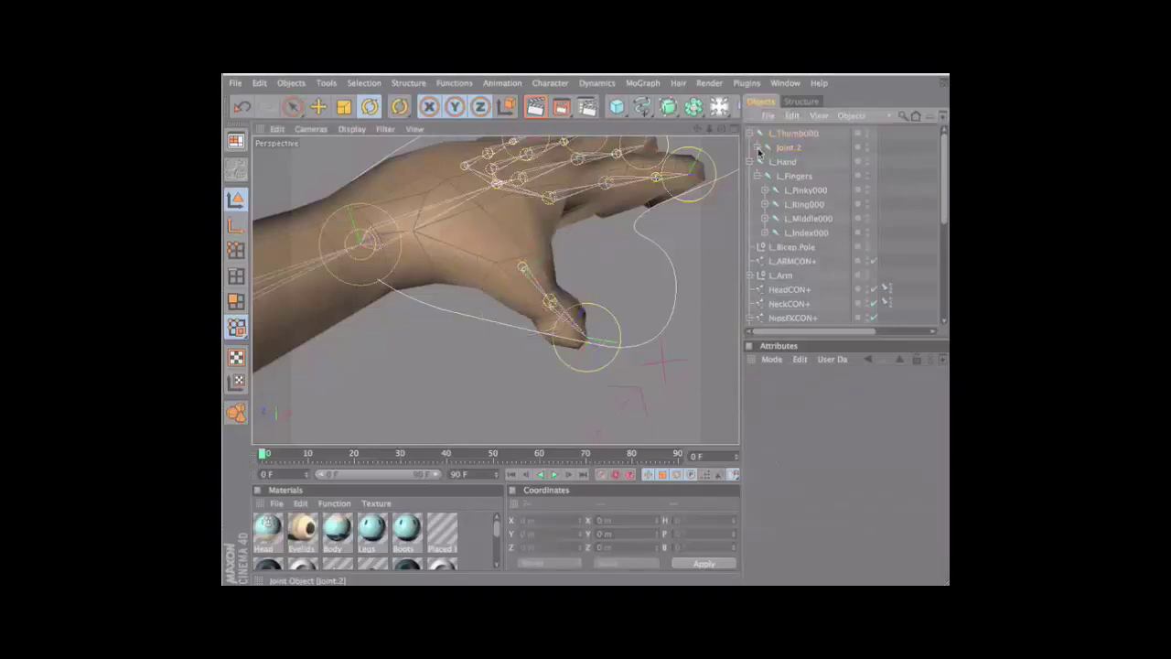
left_click_drag(784, 152, 784, 142)
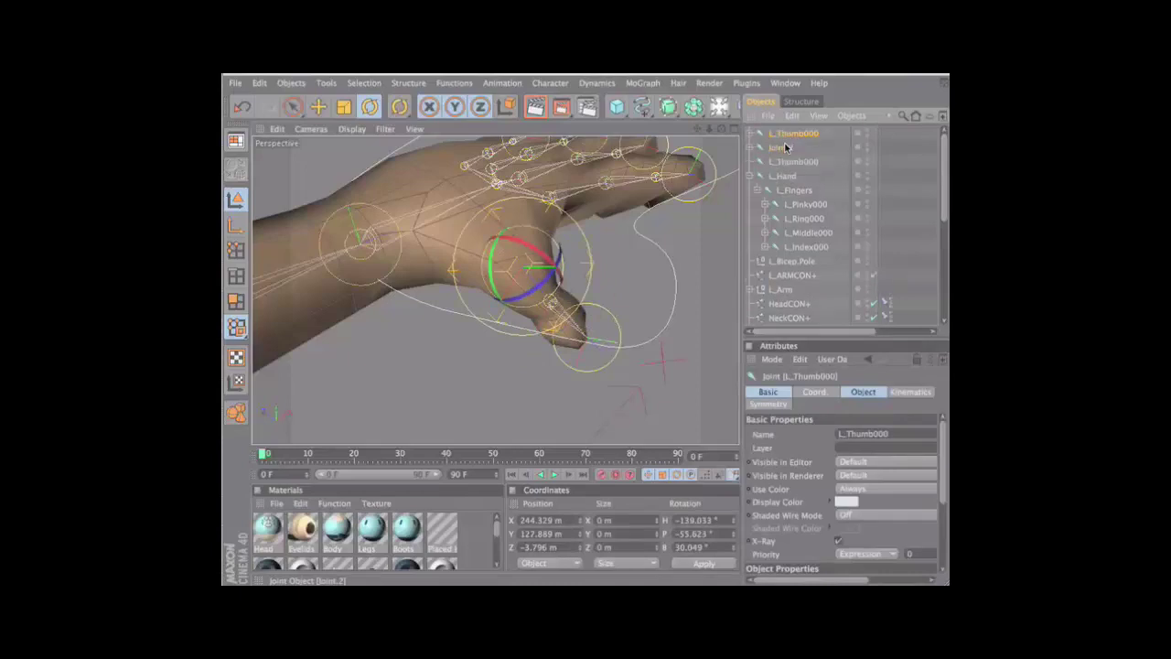
double_click(793, 146)
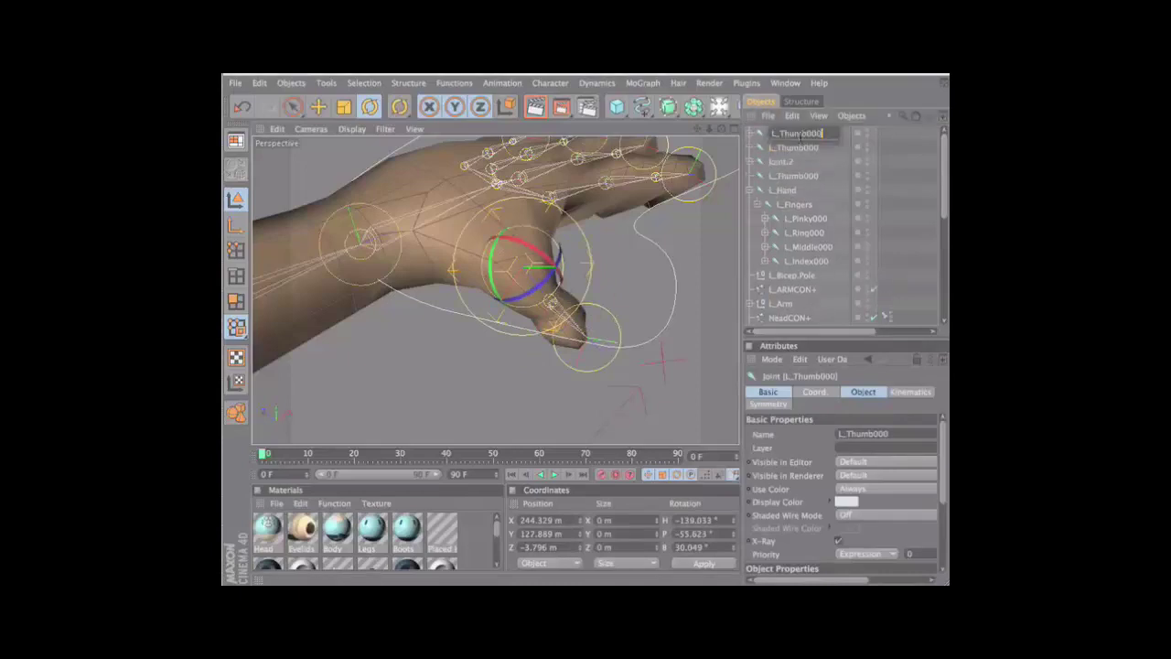
type("L_Thumb000")
type("1")
key("Return")
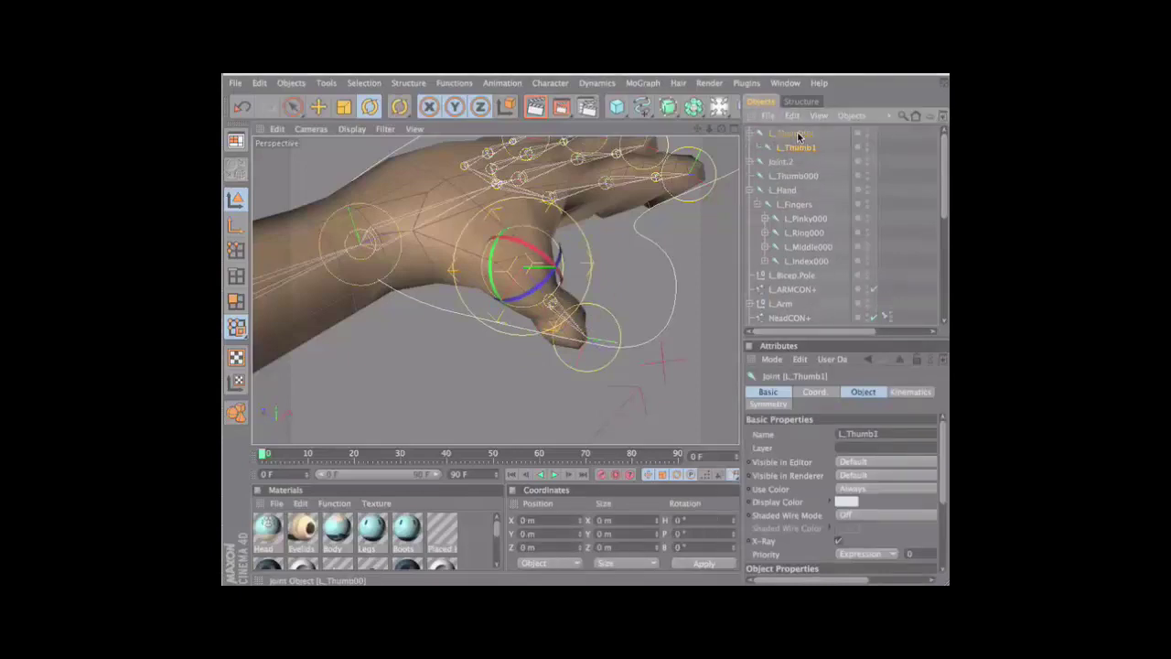
- Arrange the thumb joints into one chain, name them L_Thumb2 and ThumbTip, and select the top two
left_click_drag(796, 178, 780, 139)
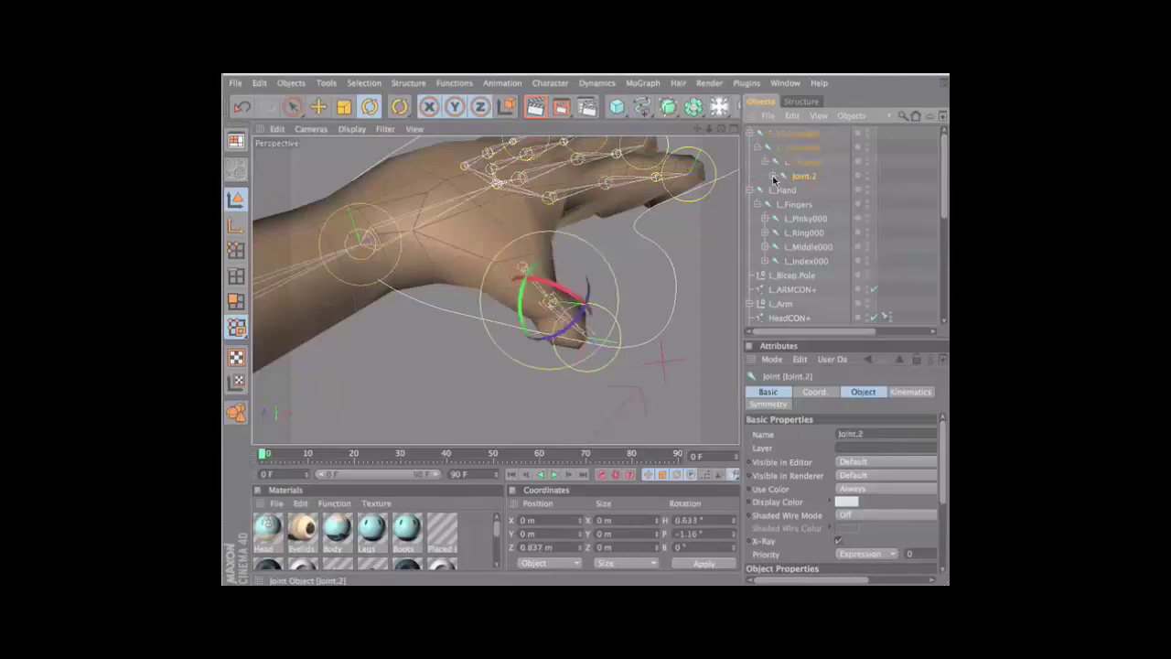
double_click(805, 176)
type("2")
key("Tab")
type("ThumbTip")
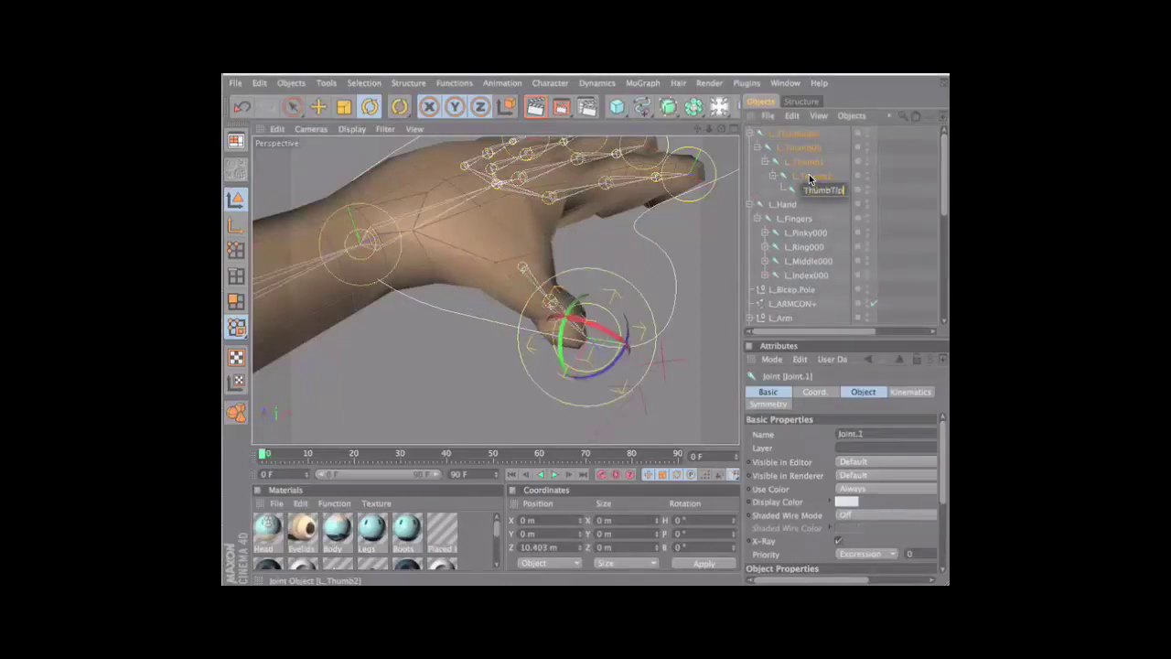
key("Return")
left_click(798, 148, "shift")
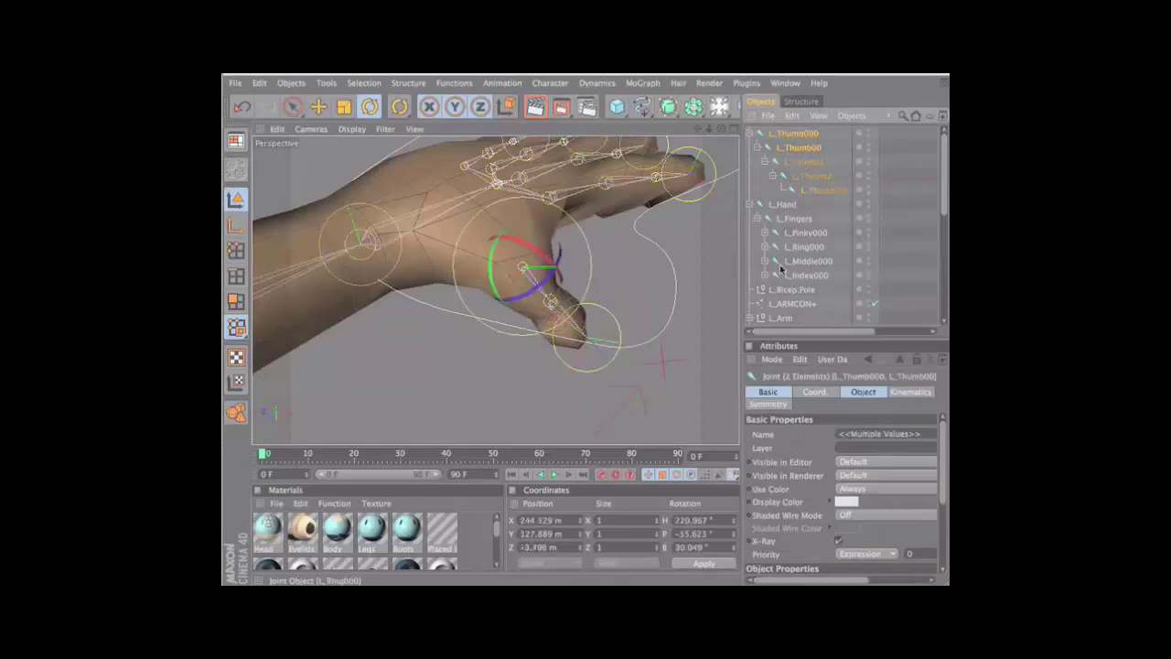
left_click(863, 392)
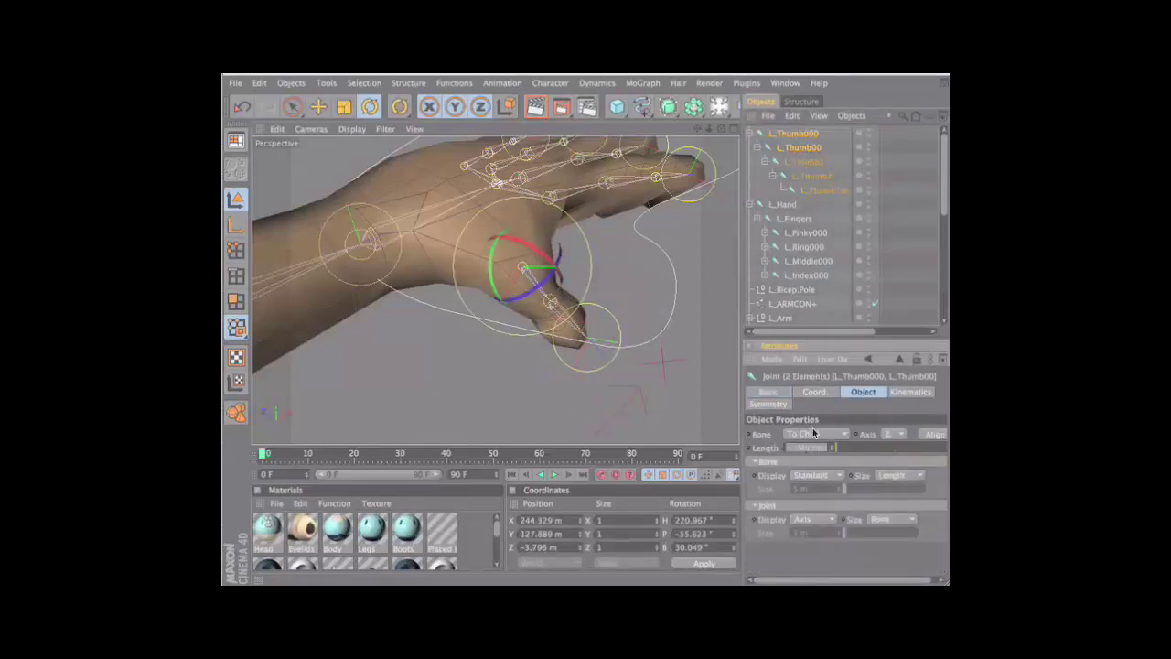
- Give L_Thumb000 and L_Thumb00 a Null bone and None joint display, then test-rotate the thumb
left_click(815, 432)
left_click(813, 441)
left_click(822, 518)
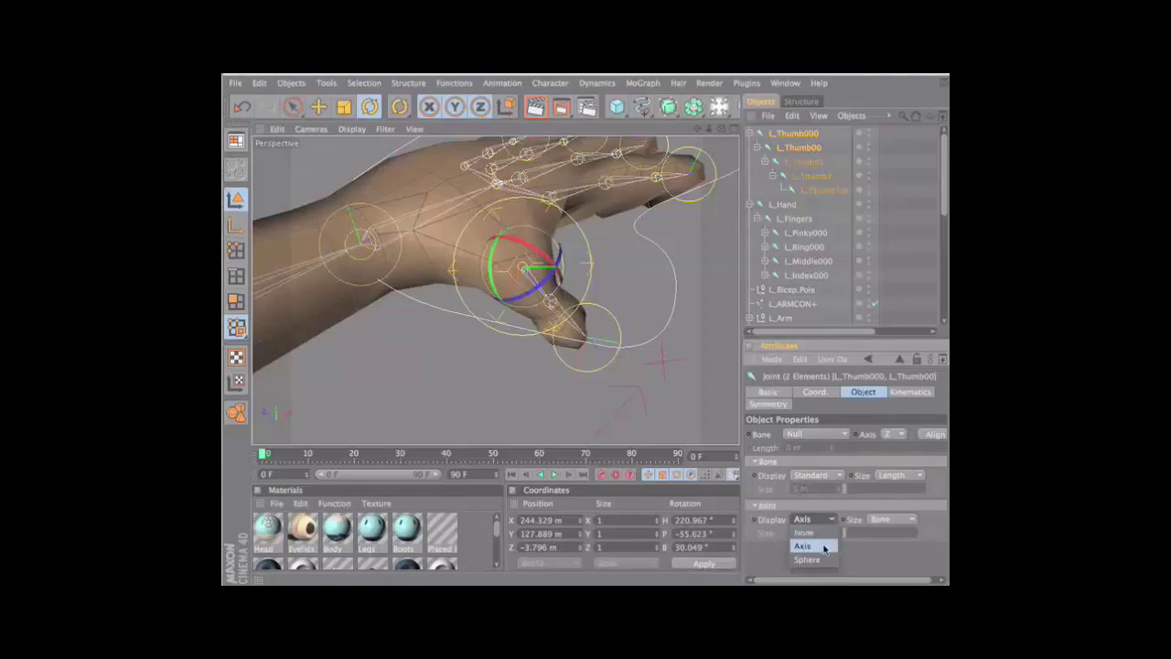
left_click(803, 532)
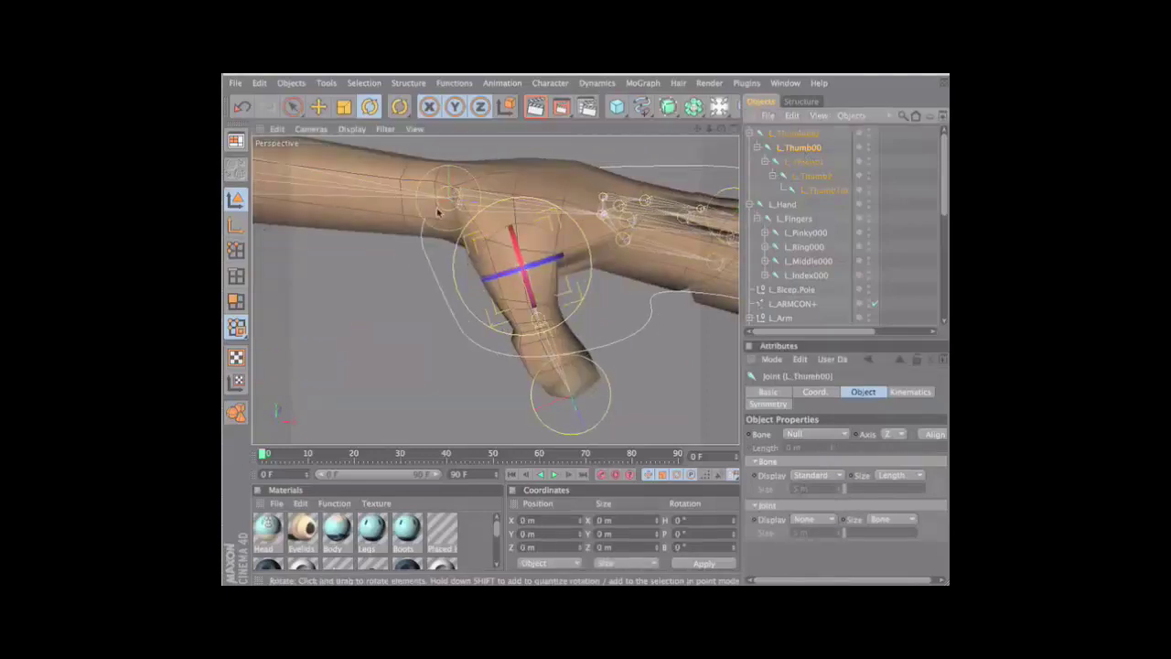
left_click_drag(484, 240, 483, 256)
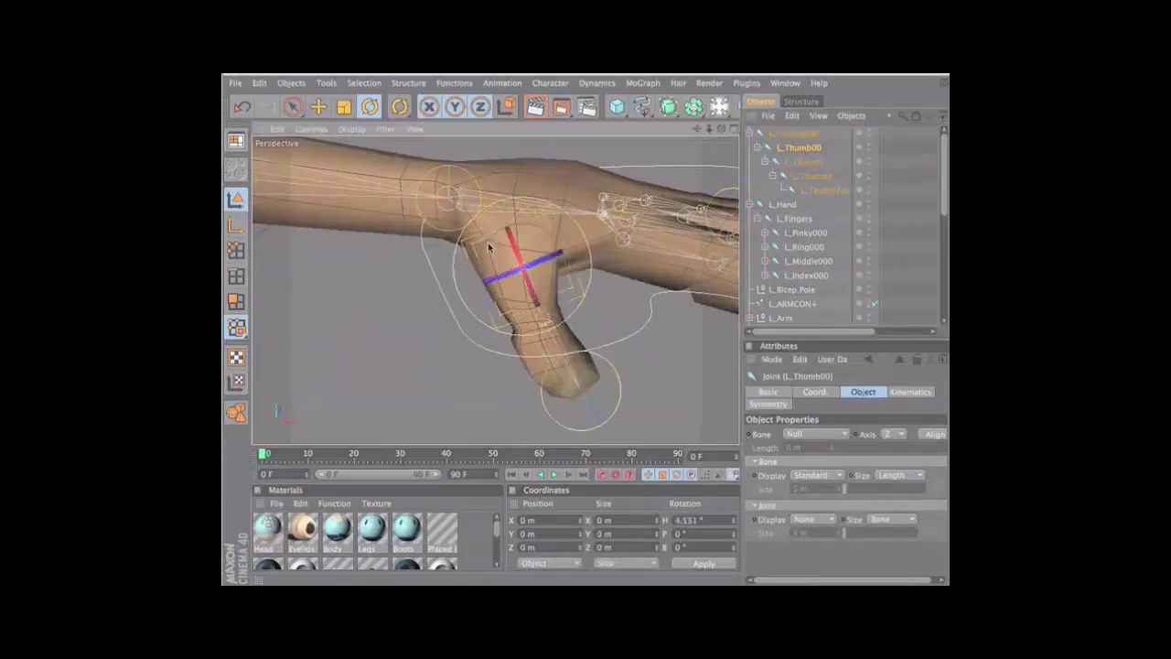
mouse_move(575, 327)
left_mouse_down("alt")
mouse_move(608, 324)
mouse_move(575, 325)
mouse_move(588, 326)
left_mouse_up("alt")
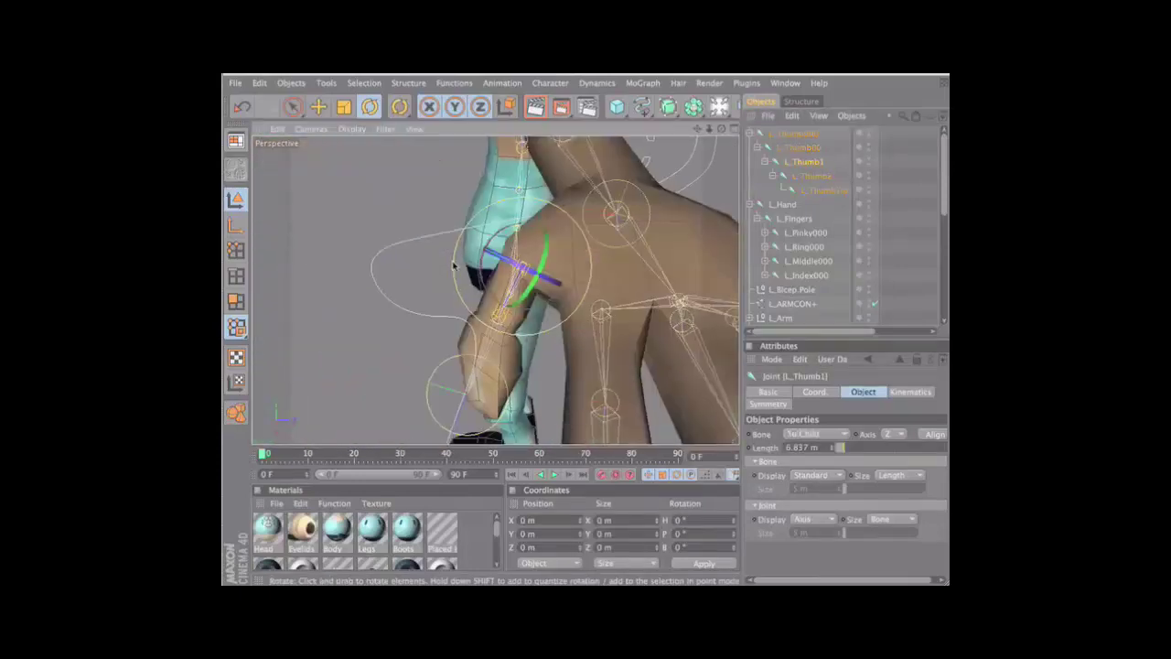